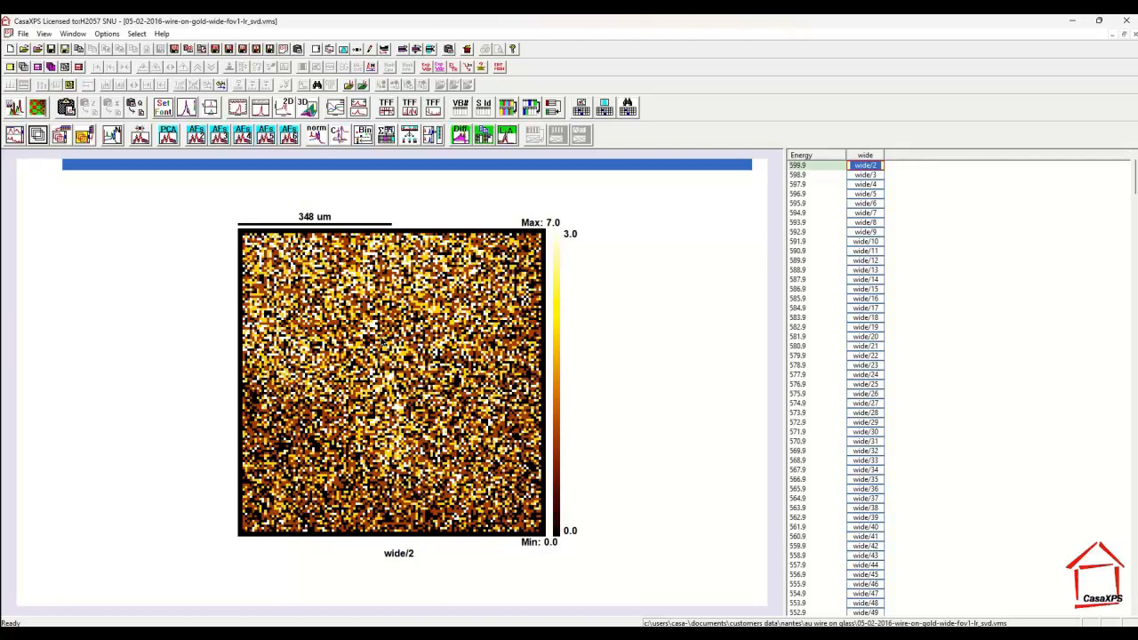
# - Browse the raw images of the wide column from wide/2 to wide/24 and back to wide/14
pyautogui.click(557, 265)
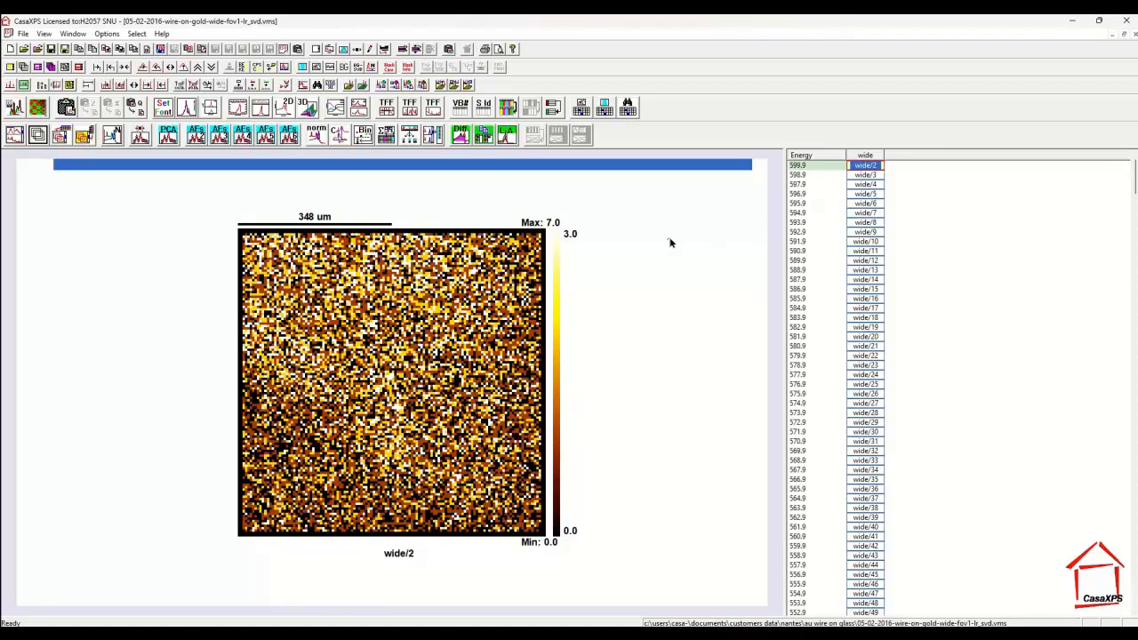
pyautogui.press('Down')
pyautogui.press('Down')
pyautogui.press('Down')
pyautogui.press('Down')
pyautogui.press('Down')
pyautogui.press('Down')
pyautogui.press('Down')
pyautogui.press('Down')
pyautogui.press('Down')
pyautogui.press('Down')
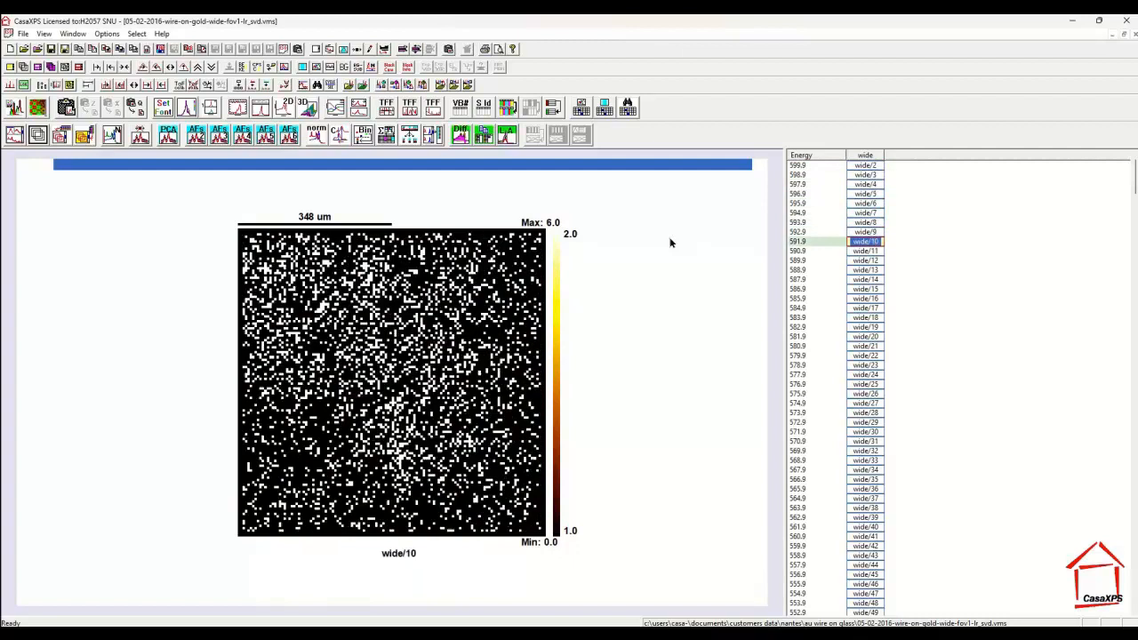
pyautogui.press('Down')
pyautogui.press('Down')
pyautogui.press('Down')
pyautogui.press('Down')
pyautogui.press('Down')
pyautogui.press('Down')
pyautogui.press('Down')
pyautogui.press('Down')
pyautogui.press('Down')
pyautogui.press('Down')
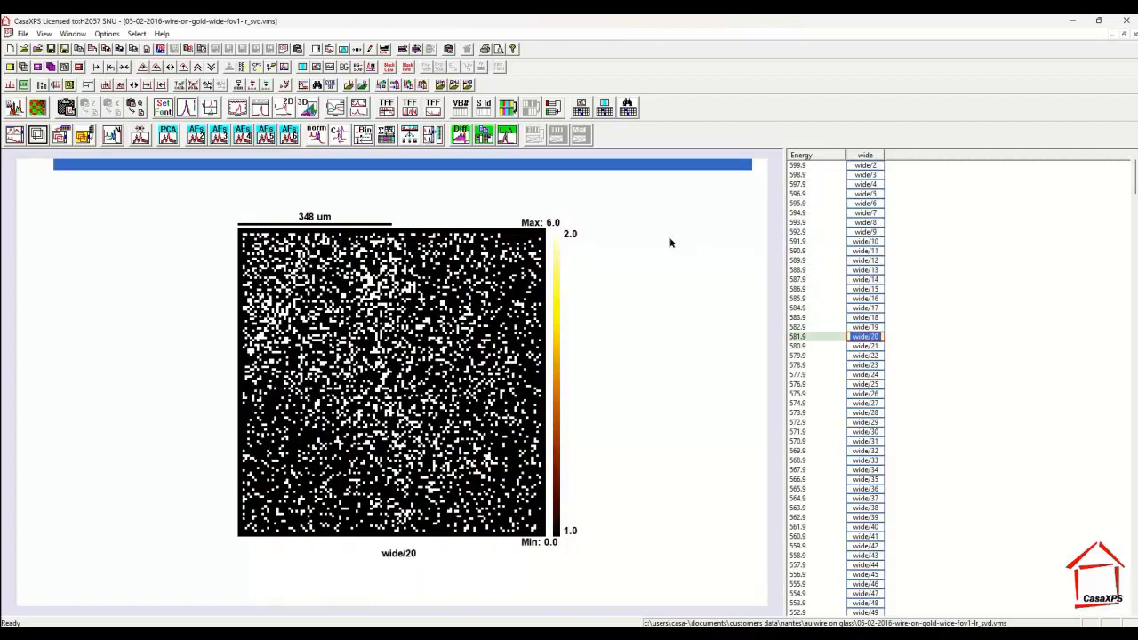
pyautogui.press('Down')
pyautogui.press('Down')
pyautogui.press('Down')
pyautogui.press('Down')
pyautogui.press('Up')
pyautogui.press('Up')
pyautogui.press('Up')
pyautogui.press('Up')
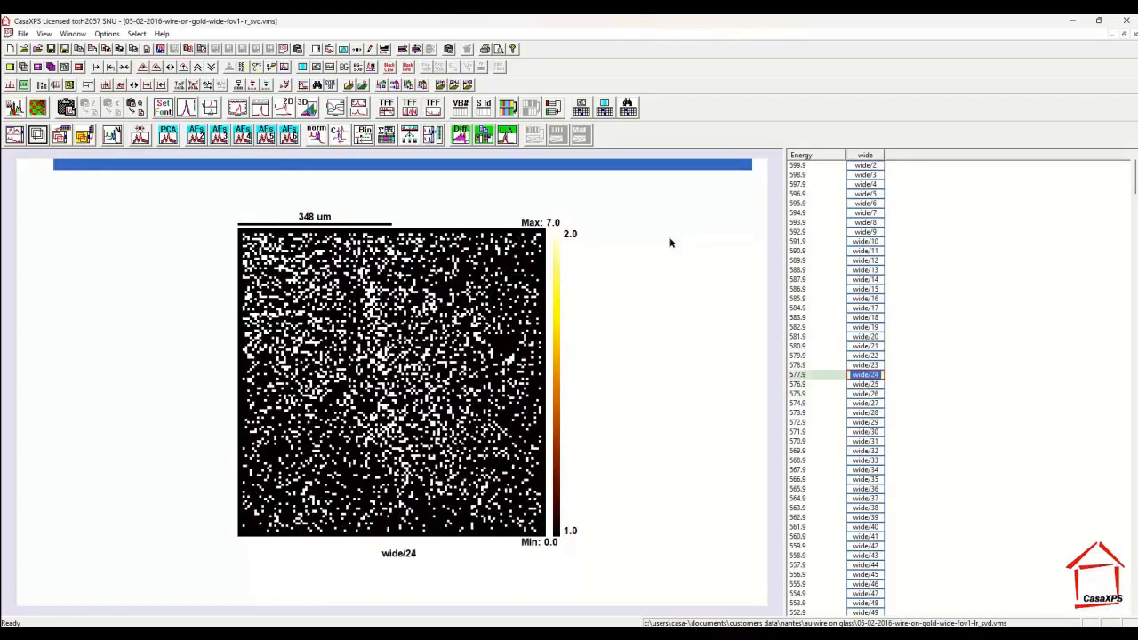
pyautogui.press('Up')
pyautogui.press('Up')
pyautogui.press('Up')
pyautogui.press('Up')
pyautogui.press('Up')
pyautogui.press('Up')
pyautogui.press('Up')
pyautogui.press('Up')
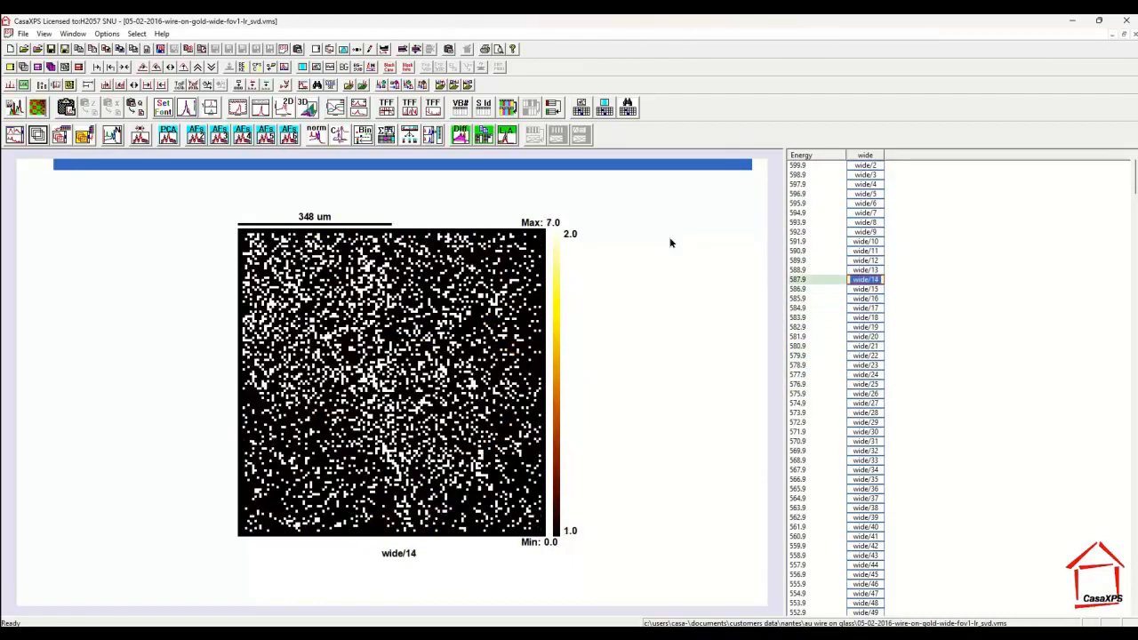
# - Overlay all images of the wide column in one display and run the OpS image processing on the whole set
pyautogui.click(861, 157)
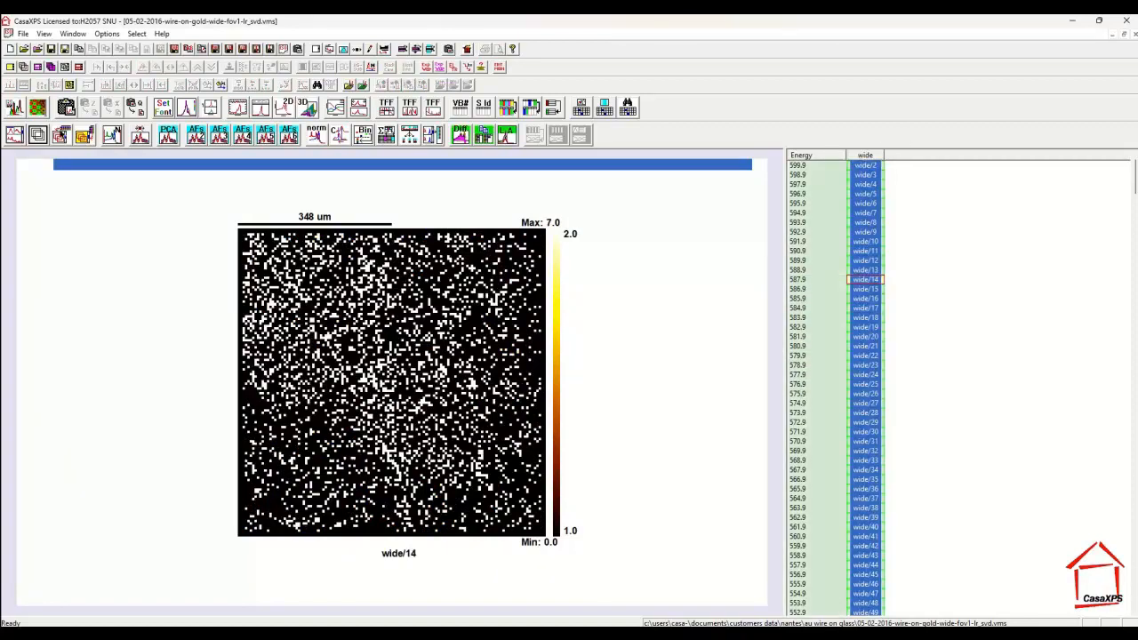
pyautogui.click(83, 135)
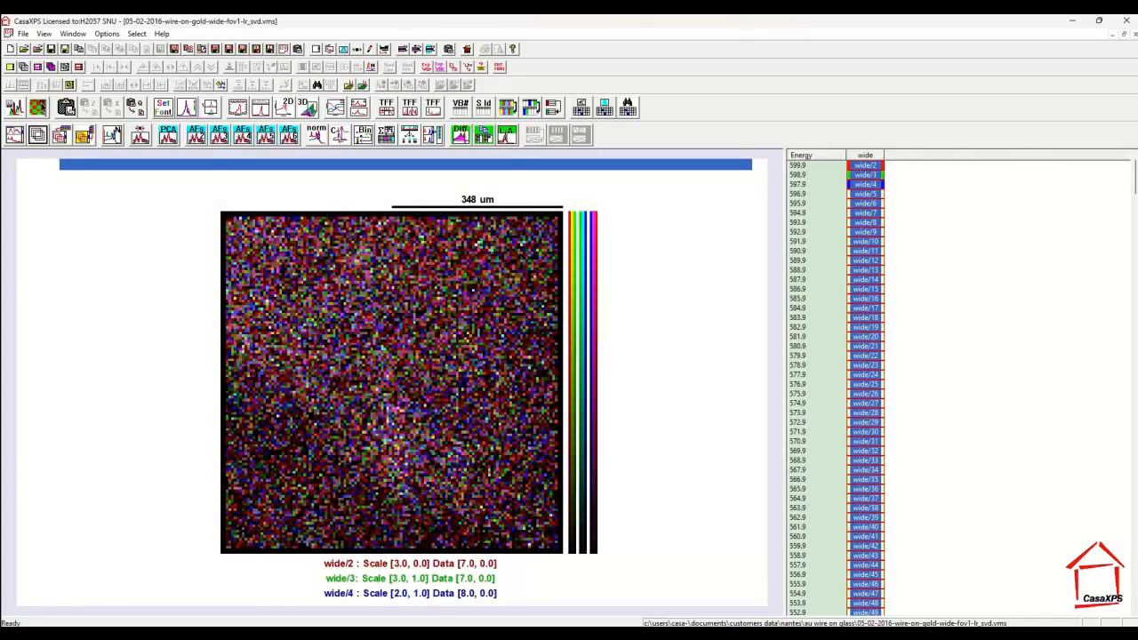
pyautogui.click(37, 108)
pyautogui.moveTo(499, 180); pyautogui.dragTo(886, 251)
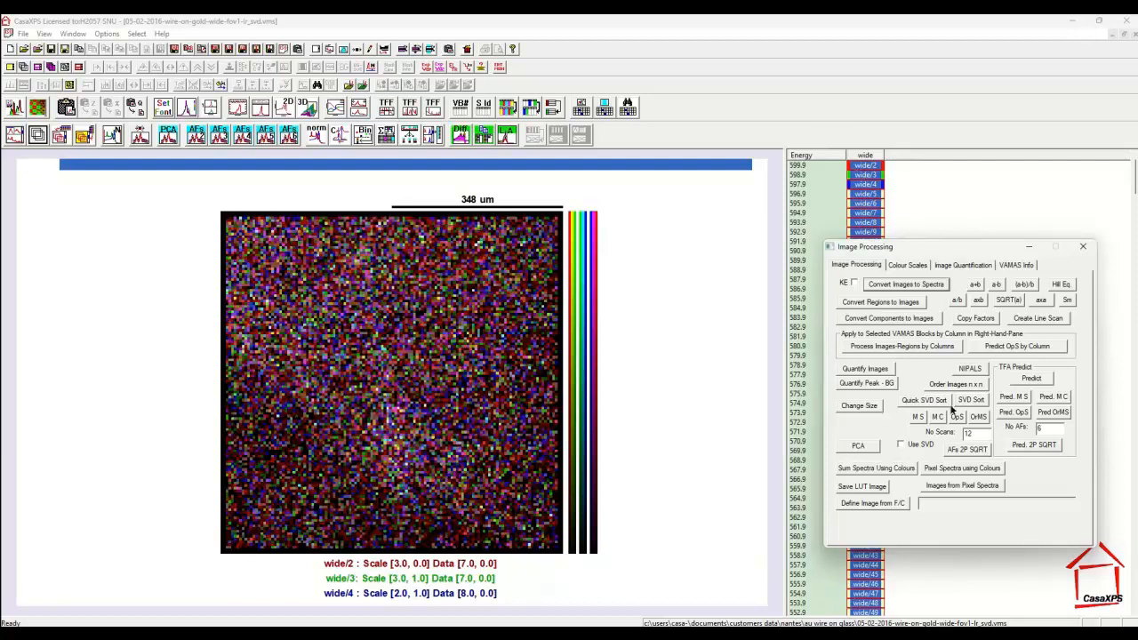
pyautogui.click(957, 418)
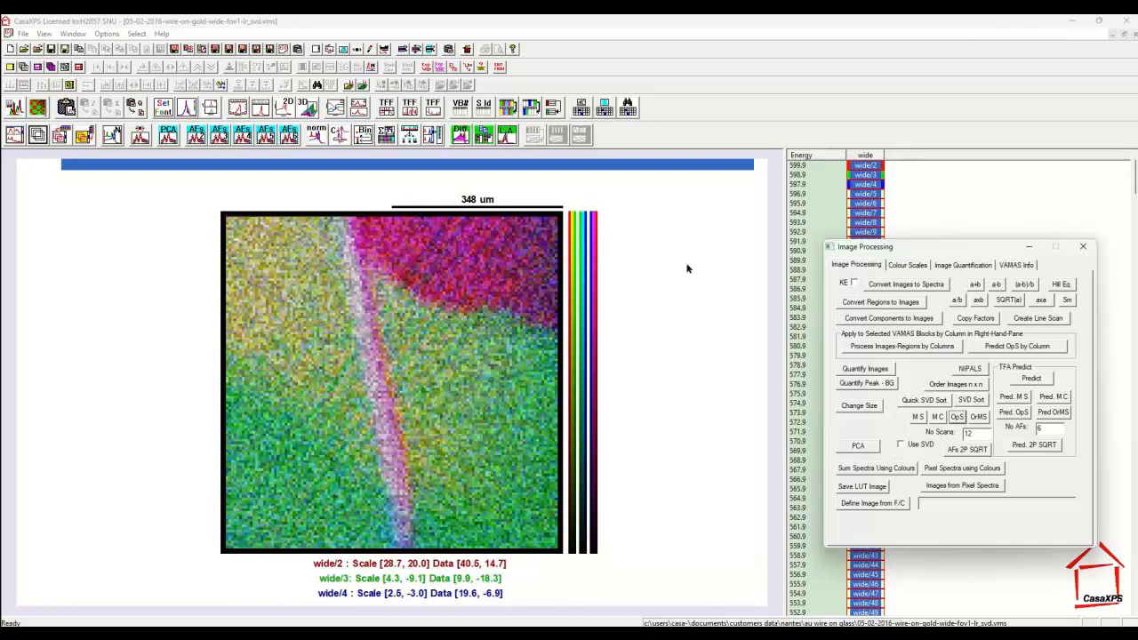
# - Examine the processed images wide/2, wide/3 and wide/4 one by one
pyautogui.click(863, 167)
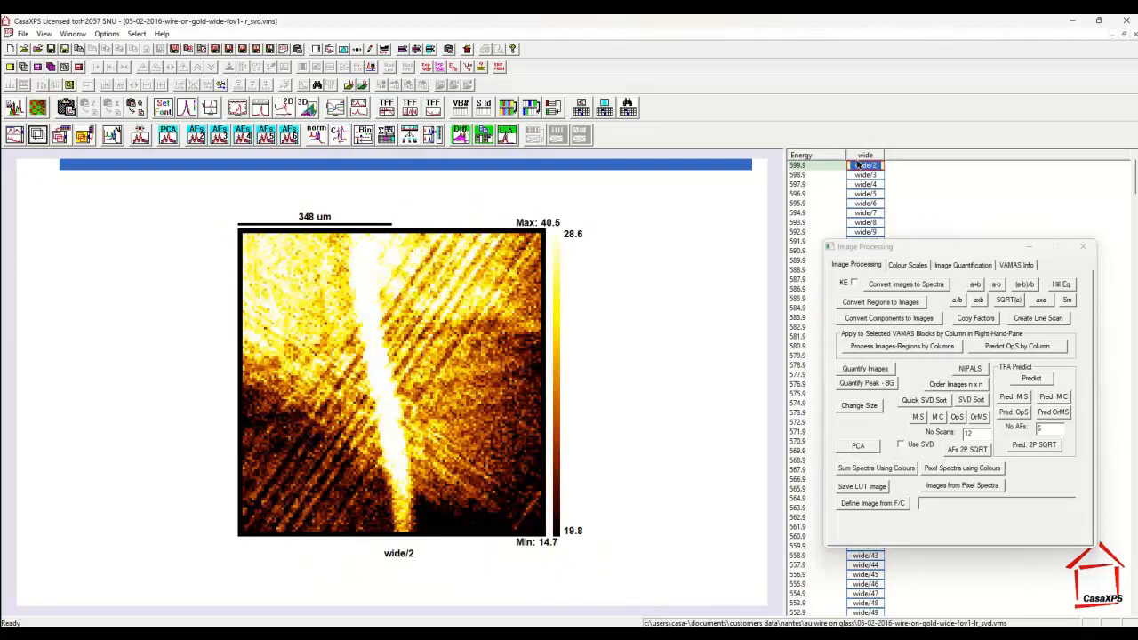
pyautogui.press('Down')
pyautogui.press('Down')
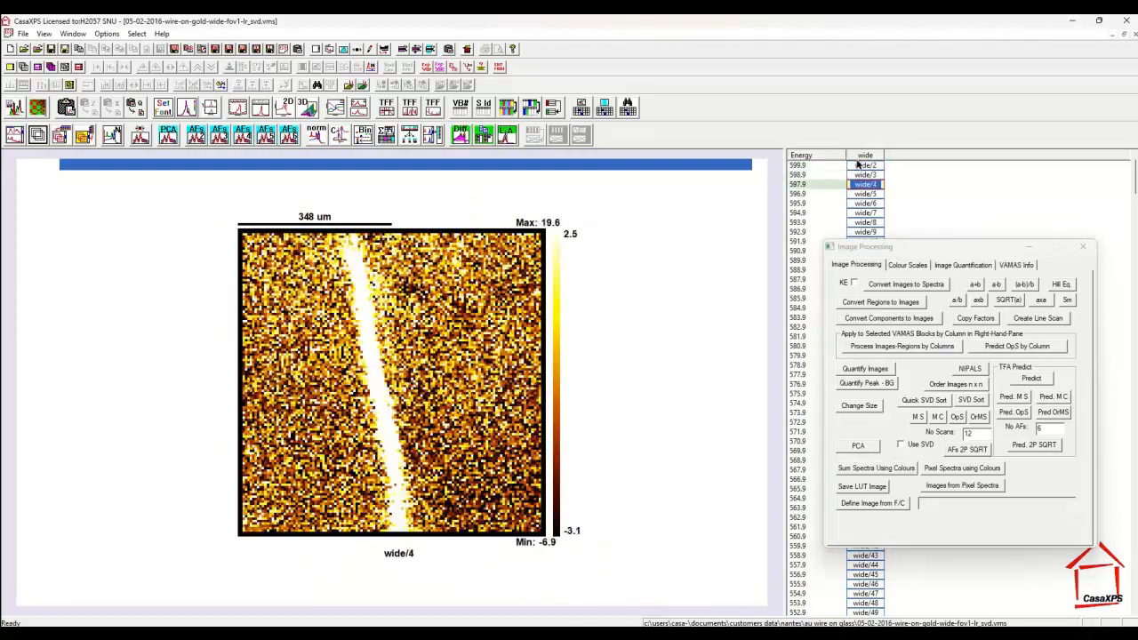
pyautogui.press('Up')
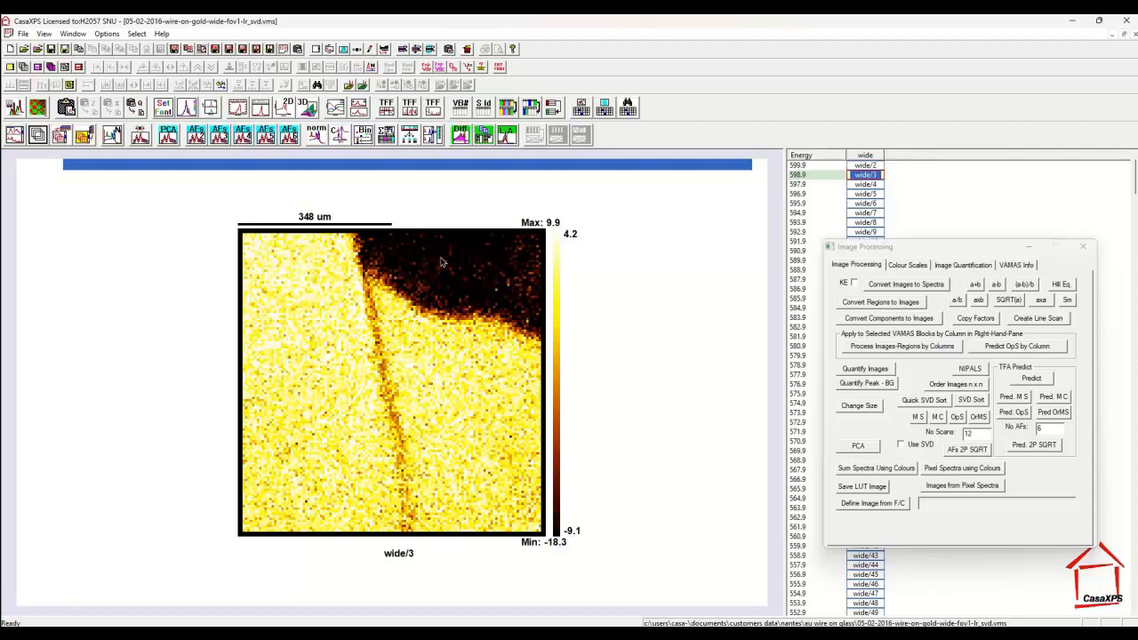
pyautogui.click(867, 184)
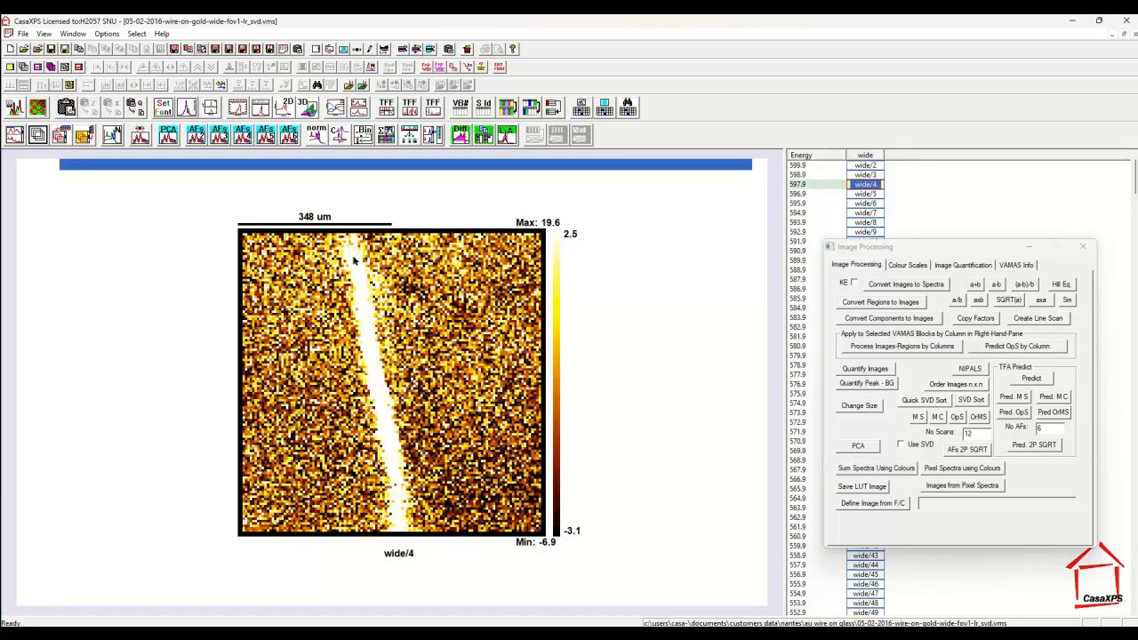
# - Copy the processed images wide/2, wide/3 and wide/4 into a new column
pyautogui.click(862, 166)
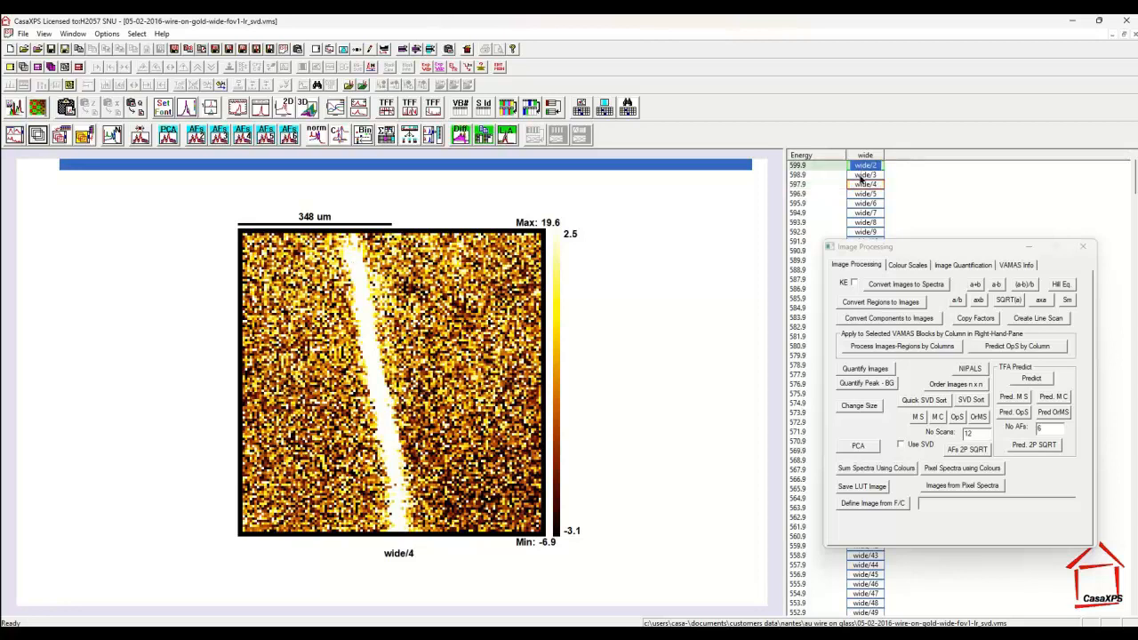
pyautogui.keyDown('ctrl'); pyautogui.click(861, 177); pyautogui.keyUp('ctrl')
pyautogui.keyDown('ctrl'); pyautogui.click(860, 185); pyautogui.keyUp('ctrl')
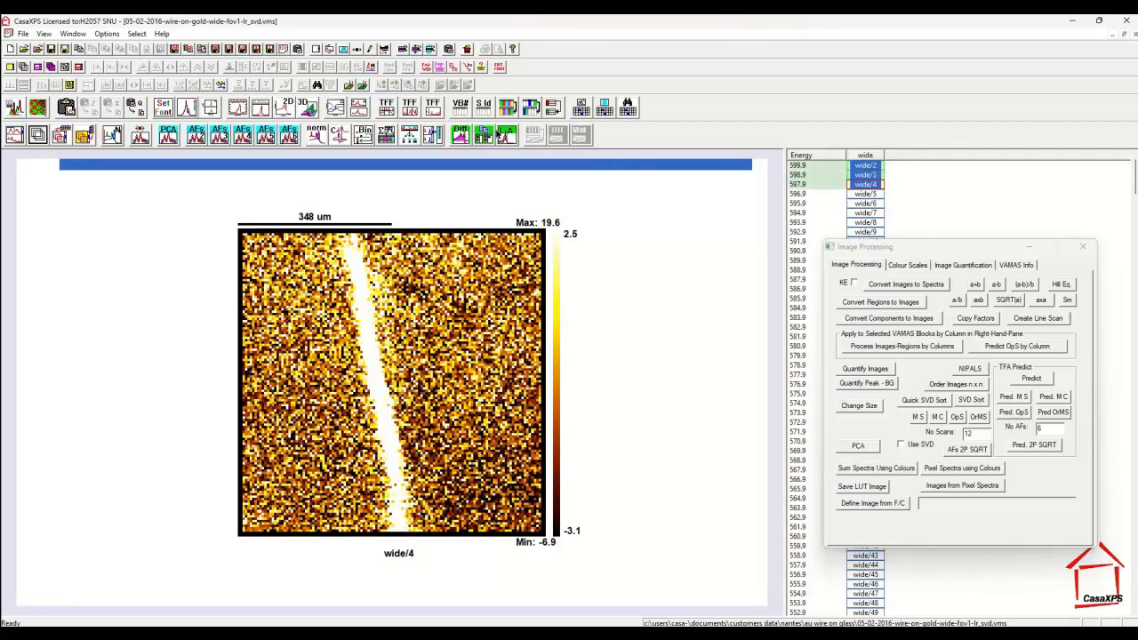
pyautogui.click(496, 135)
pyautogui.click(690, 235)
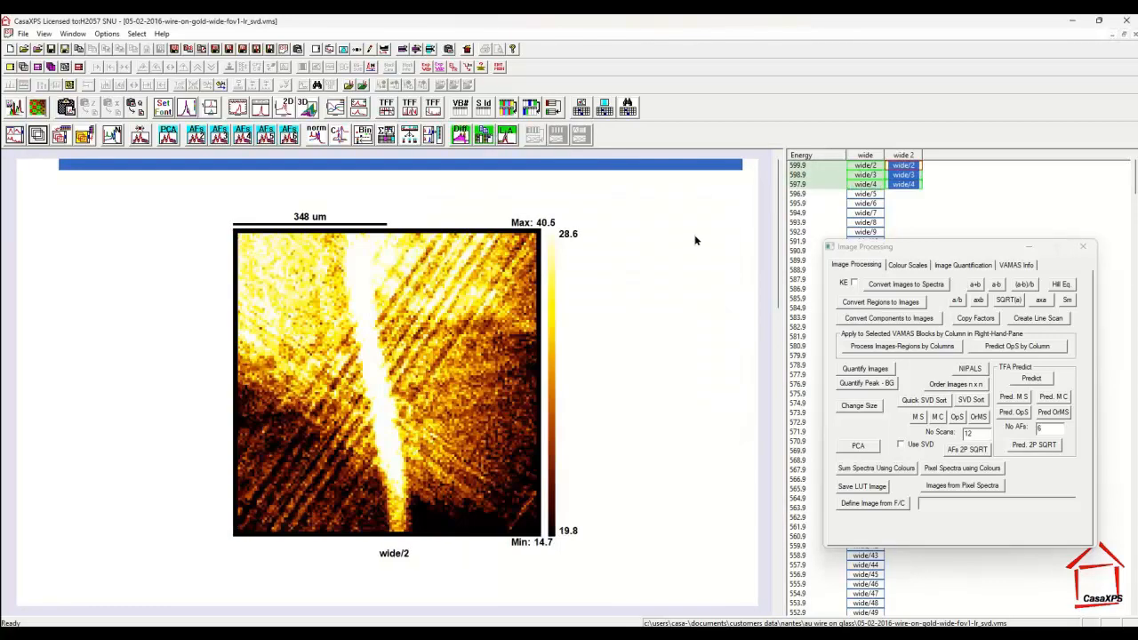
# - Reset the processing of every image in the original wide column to the raw data
pyautogui.click(866, 156)
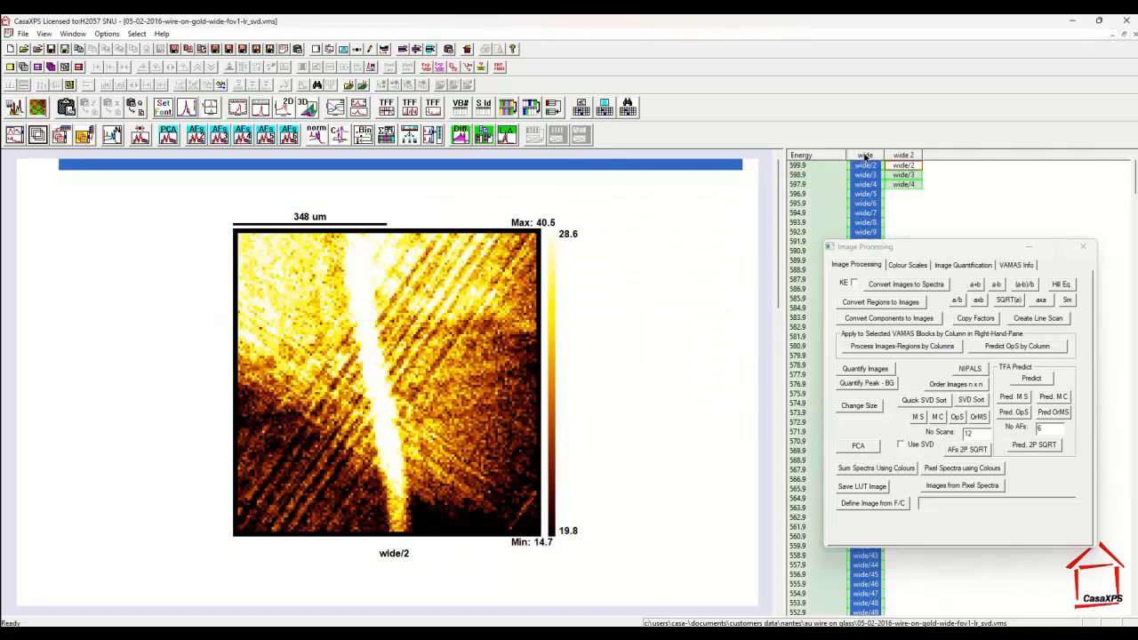
pyautogui.click(44, 135)
pyautogui.click(139, 136)
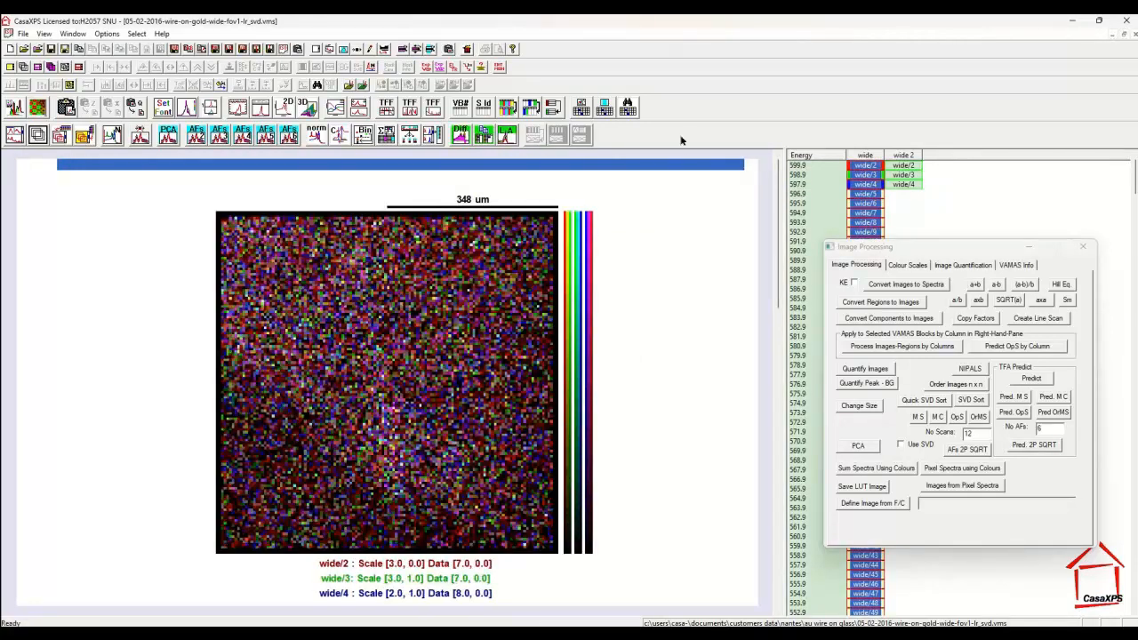
# - Check the copied images wide/2 to wide/4 in the wide 2 column
pyautogui.click(900, 166)
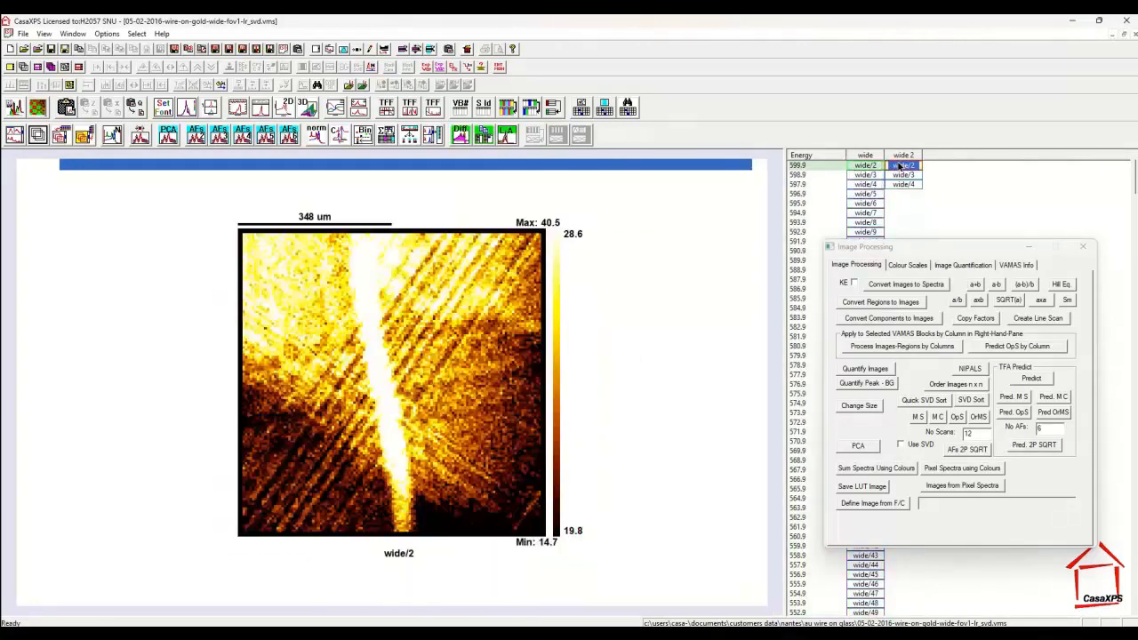
pyautogui.press('Down')
pyautogui.press('Down')
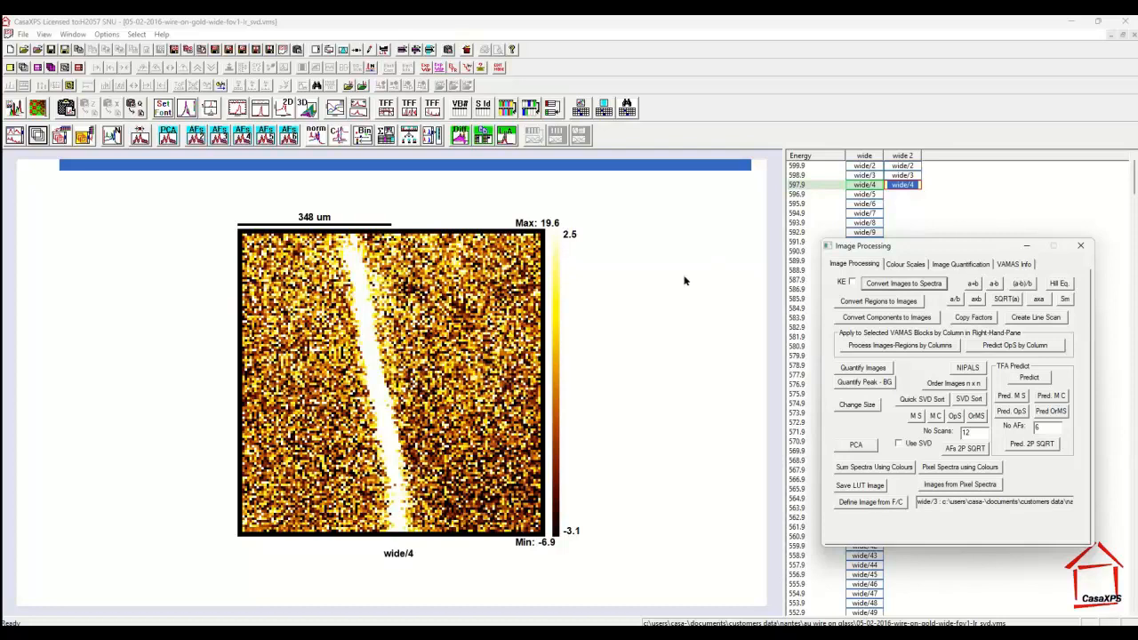
# - Apply the False colour scale to the copied wide/3 image in the wide 2 column
pyautogui.click(903, 175)
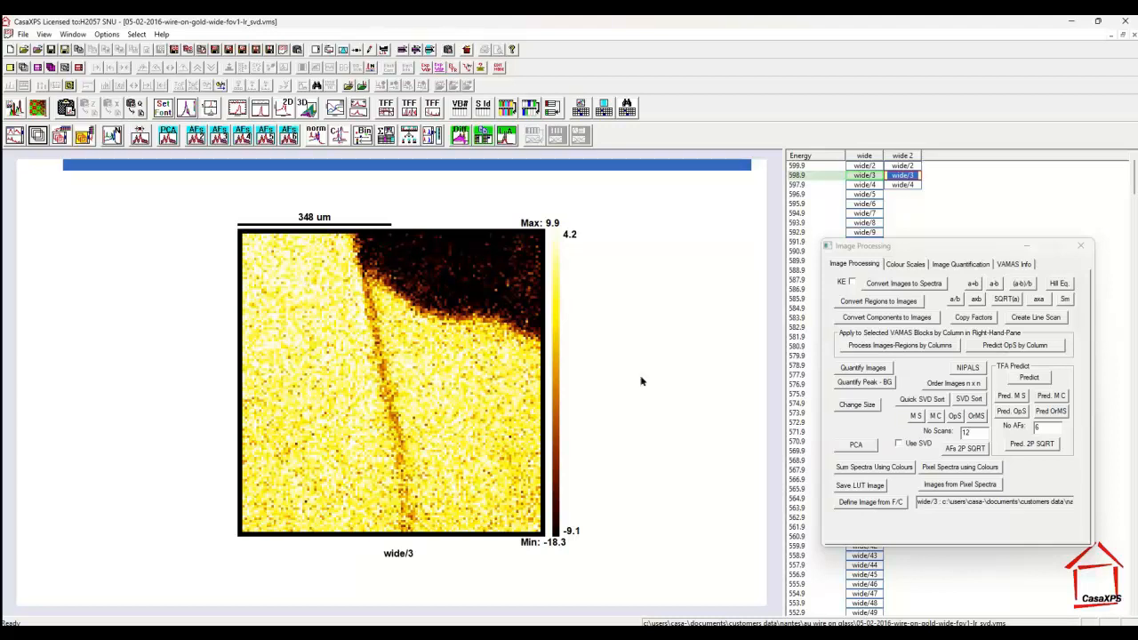
pyautogui.click(899, 265)
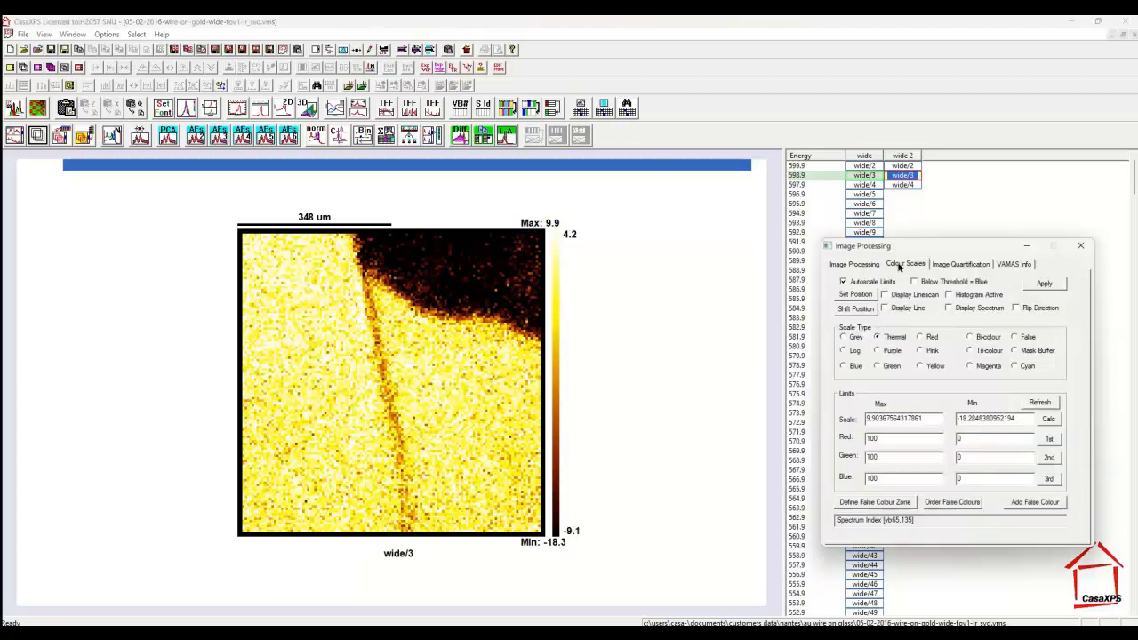
pyautogui.click(1016, 338)
pyautogui.click(1045, 284)
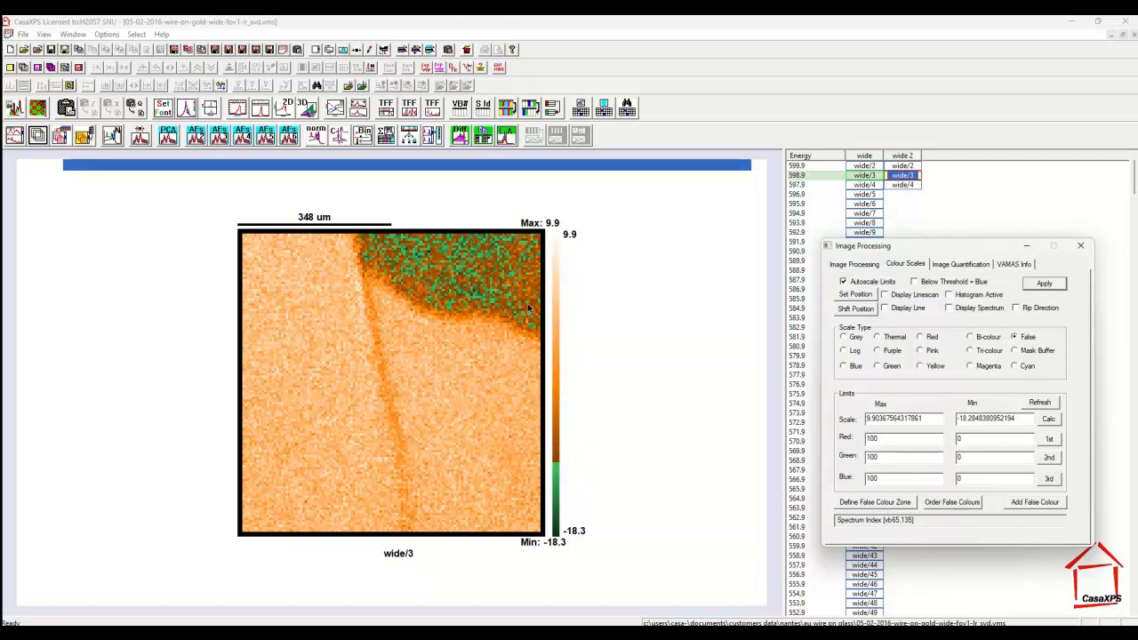
# - Smooth the false-coloured wide/3 image six times
pyautogui.click(856, 264)
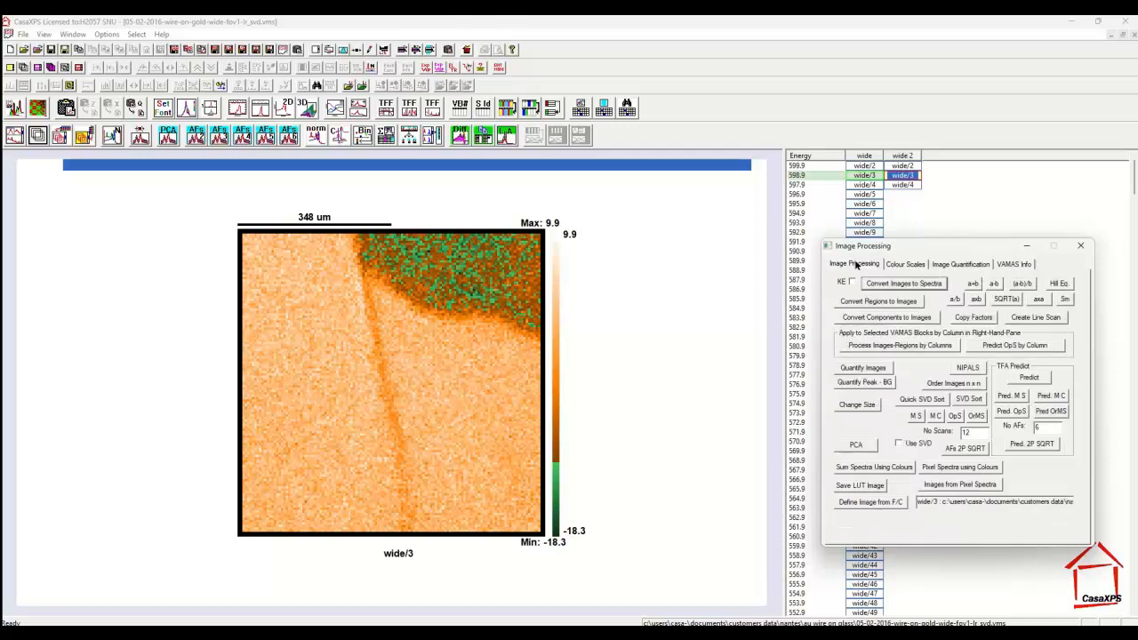
pyautogui.click(1068, 302)
pyautogui.click(1068, 303)
pyautogui.click(1068, 302)
pyautogui.click(1068, 302)
pyautogui.click(1068, 303)
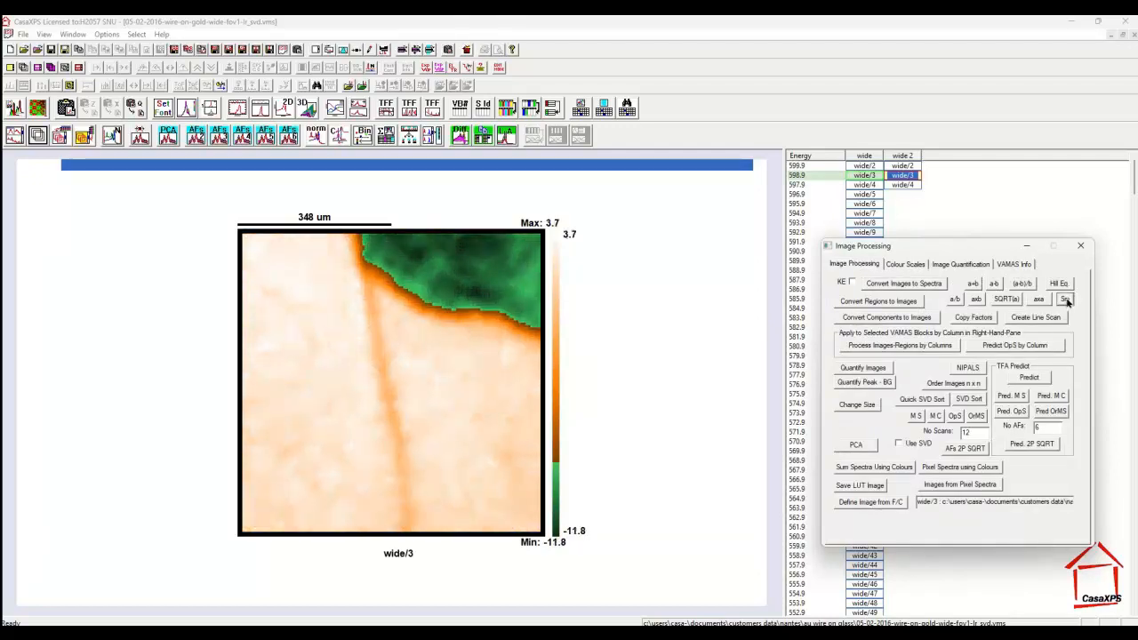
pyautogui.click(1068, 302)
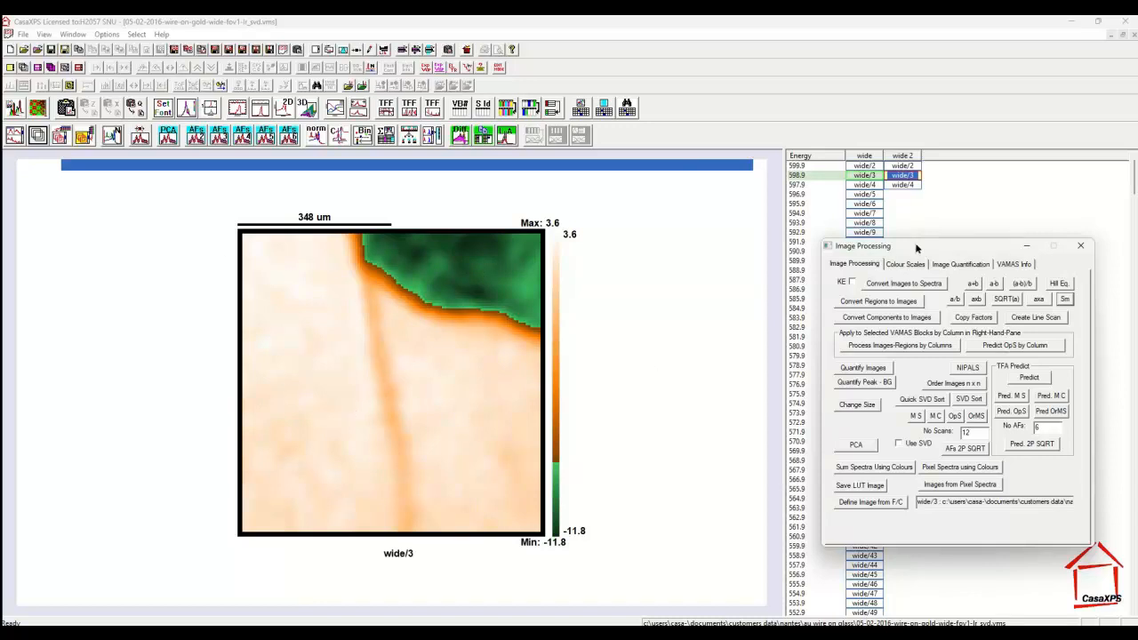
# - Copy the smoothed wide/3 image as processed data only, and reset the wide/3 image in the wide 2 column to its unsmoothed data
pyautogui.click(490, 138)
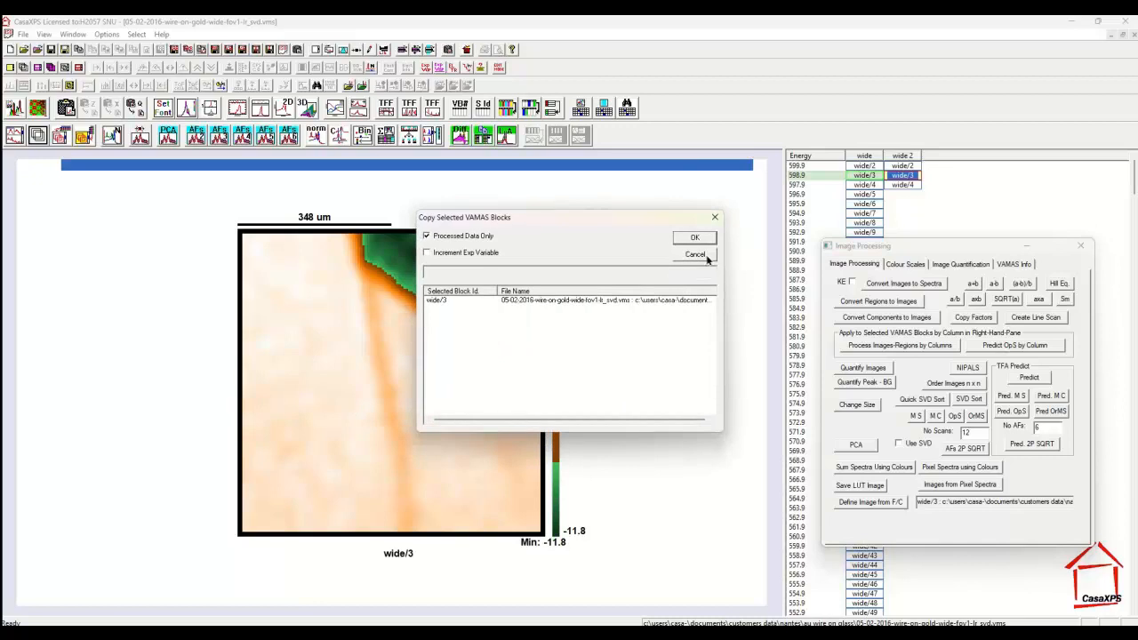
pyautogui.click(695, 238)
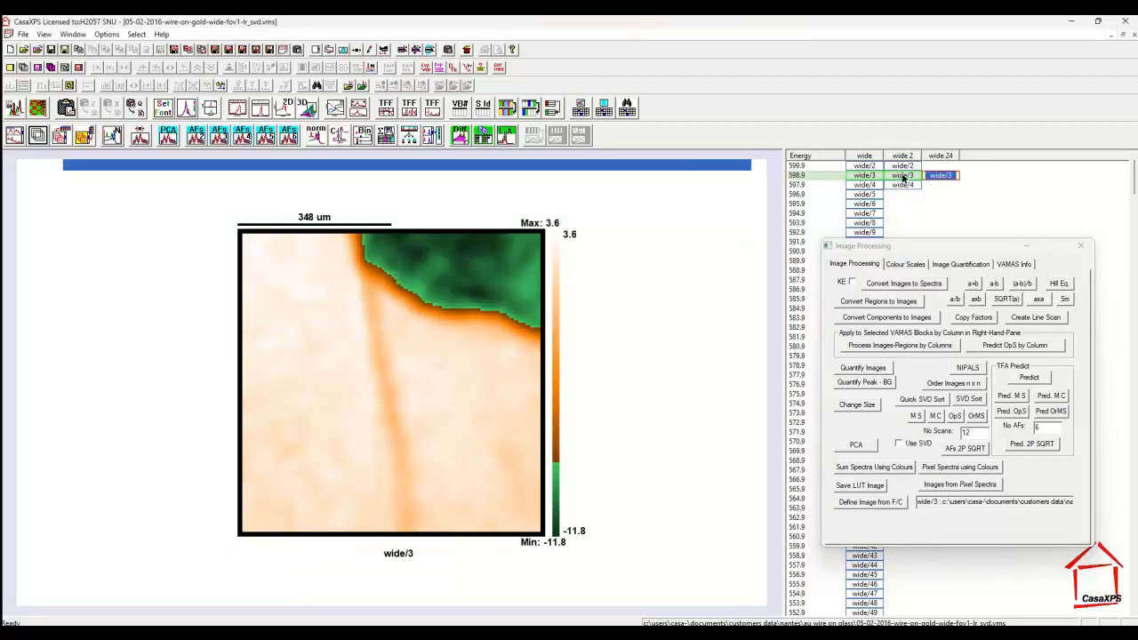
pyautogui.click(903, 176)
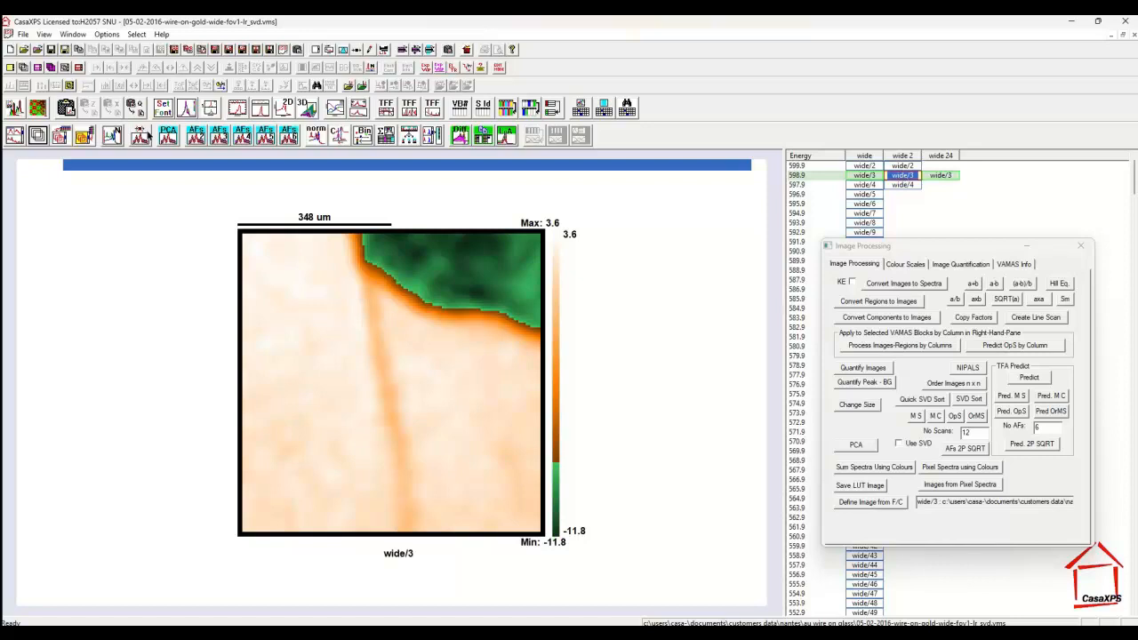
pyautogui.click(141, 135)
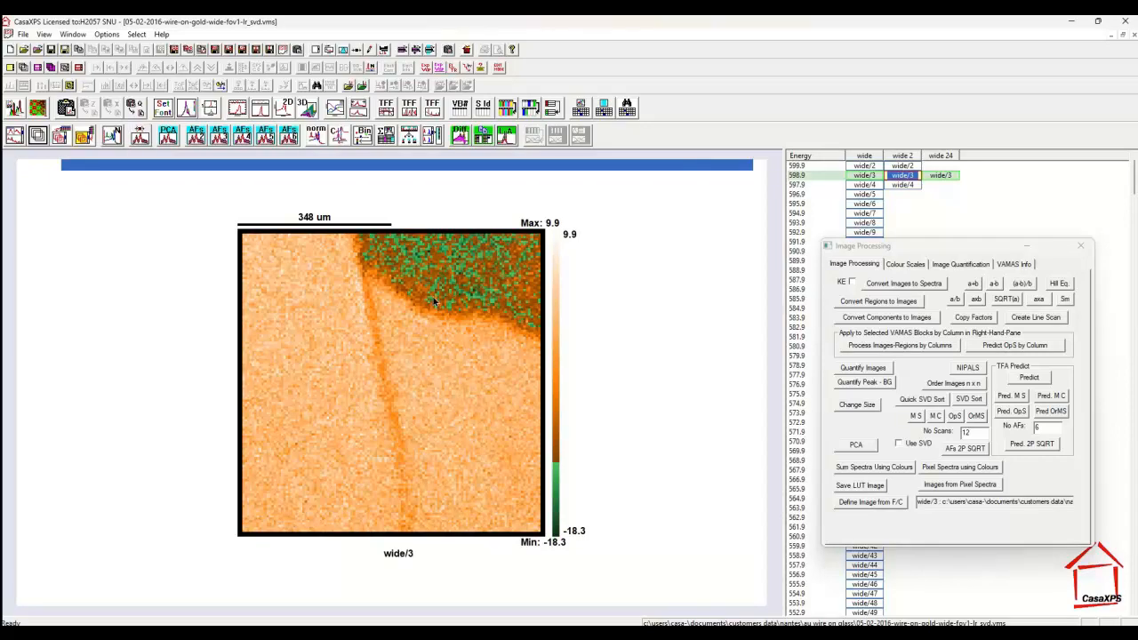
# - Add a red single-colour false colour zone to the smoothed wide/3 image in the wide 24 column, from about -11.8 to -7.9 intensity
pyautogui.click(942, 176)
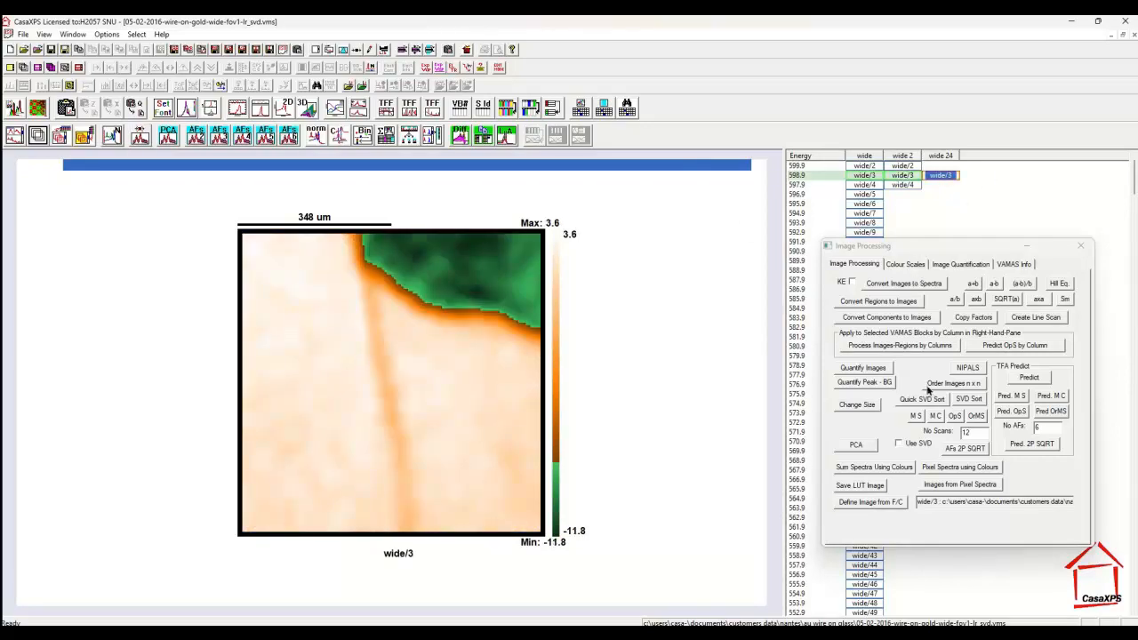
pyautogui.click(904, 265)
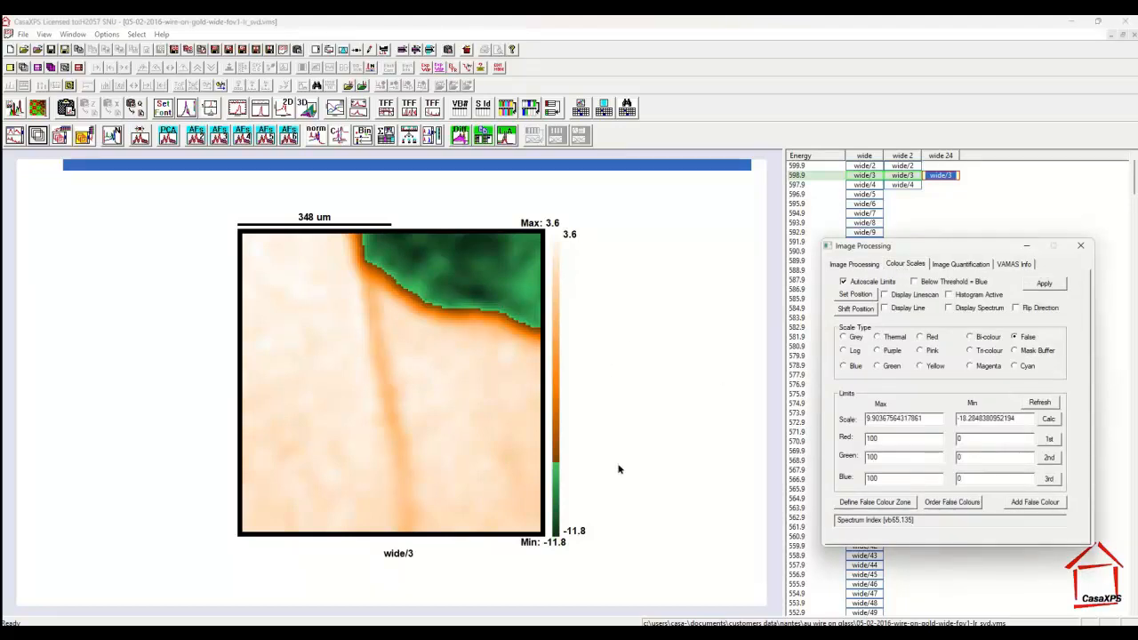
pyautogui.click(563, 542)
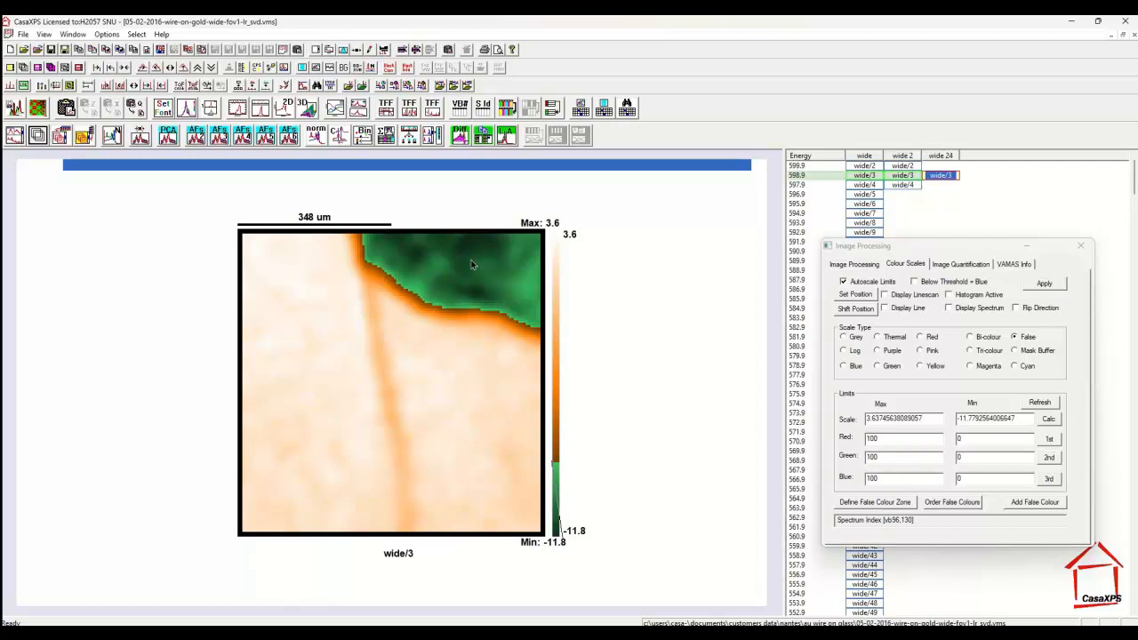
pyautogui.click(1030, 503)
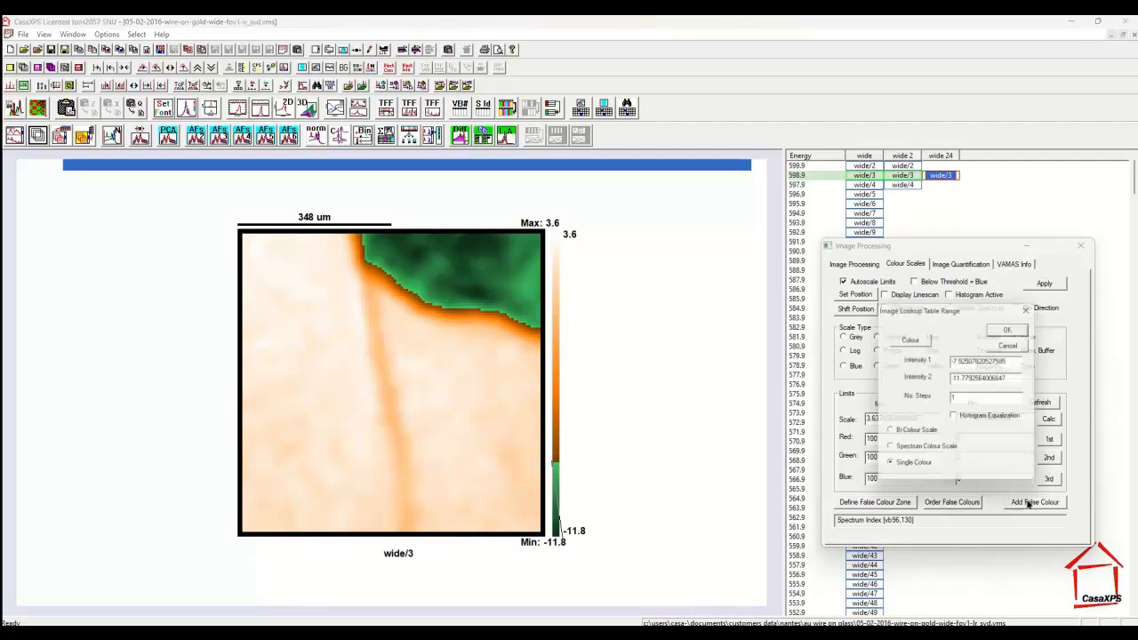
pyautogui.doubleClick(957, 398)
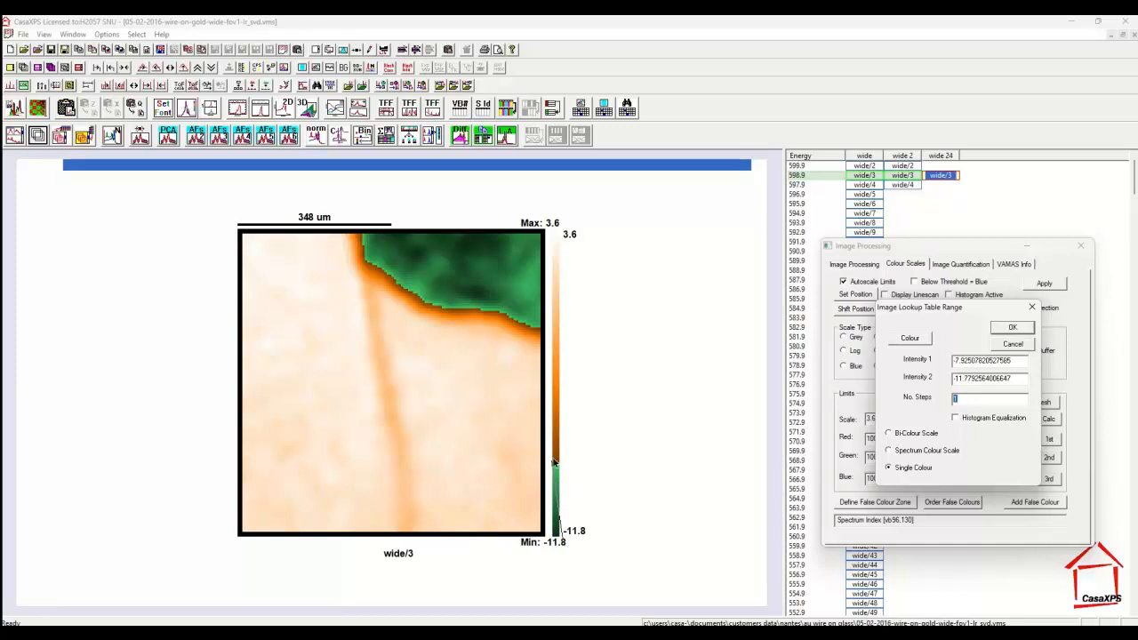
pyautogui.click(1006, 331)
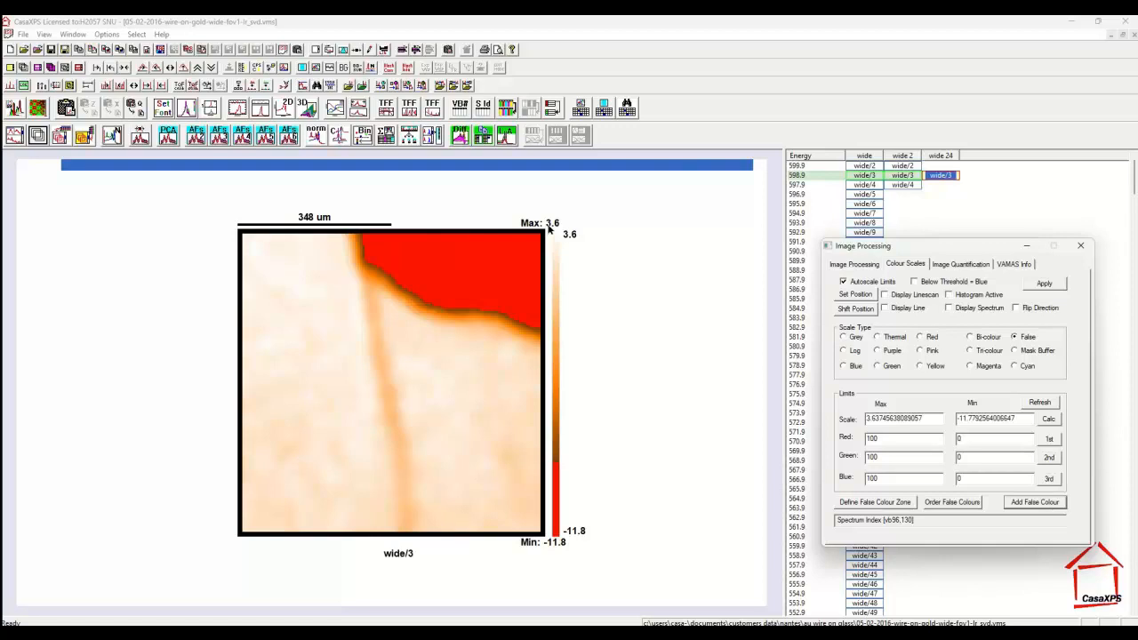
# - Add a green single-colour zone from about -2.7 to 3.6 intensity, and define the zone image from the wide/3 false colours
pyautogui.moveTo(550, 226)
pyautogui.mouseDown()
pyautogui.moveTo(574, 282)
pyautogui.moveTo(564, 361)
pyautogui.mouseUp()
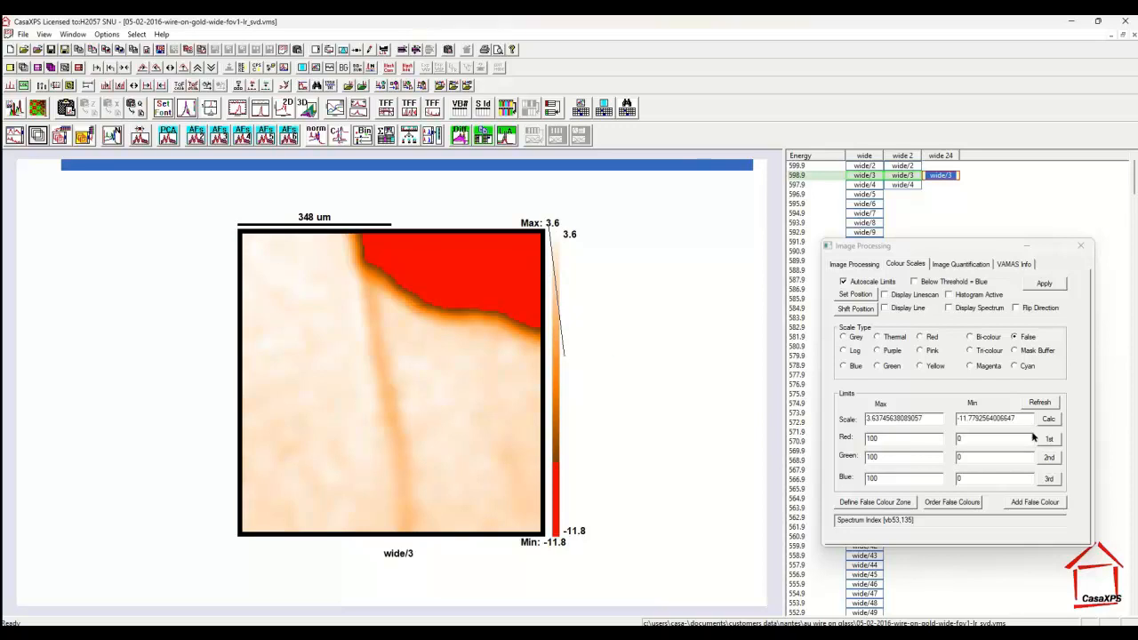
pyautogui.click(1039, 503)
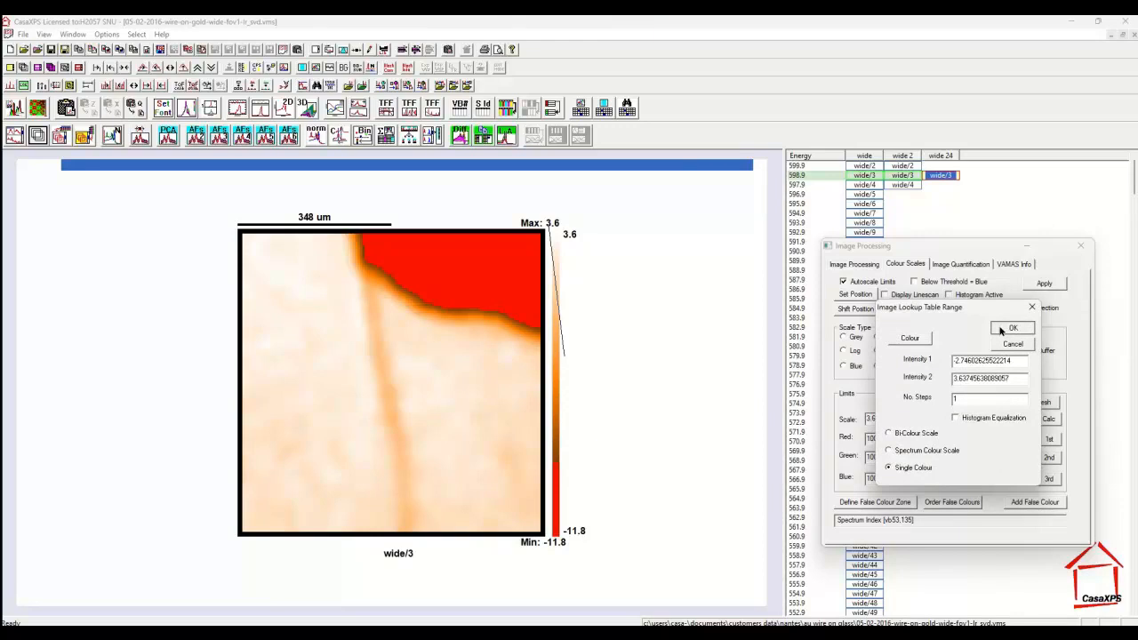
pyautogui.click(1011, 328)
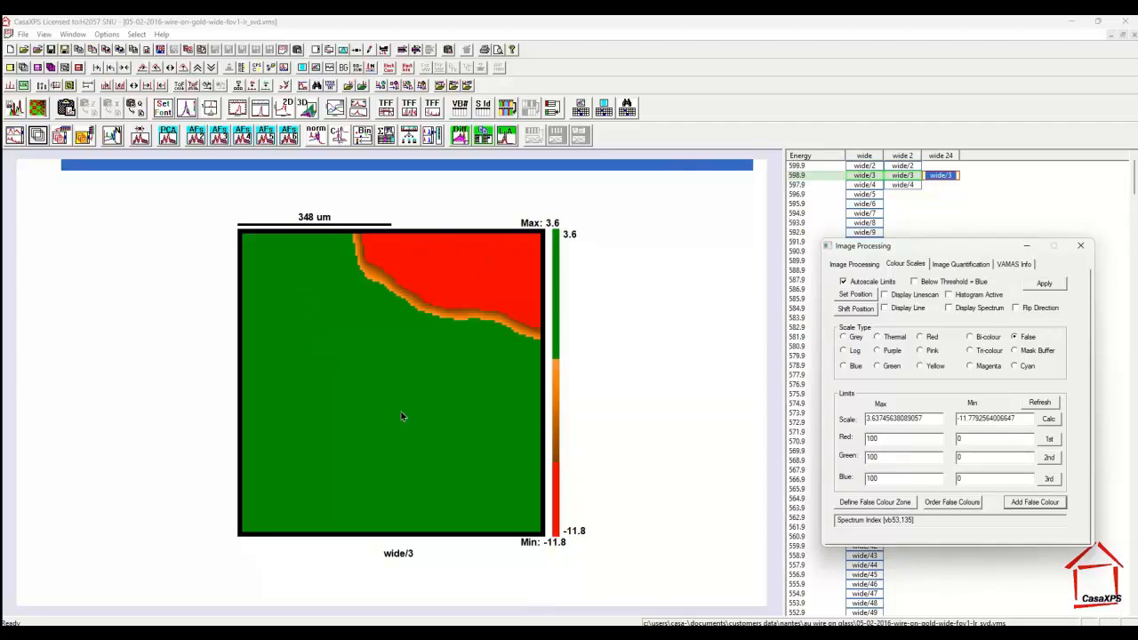
pyautogui.click(853, 265)
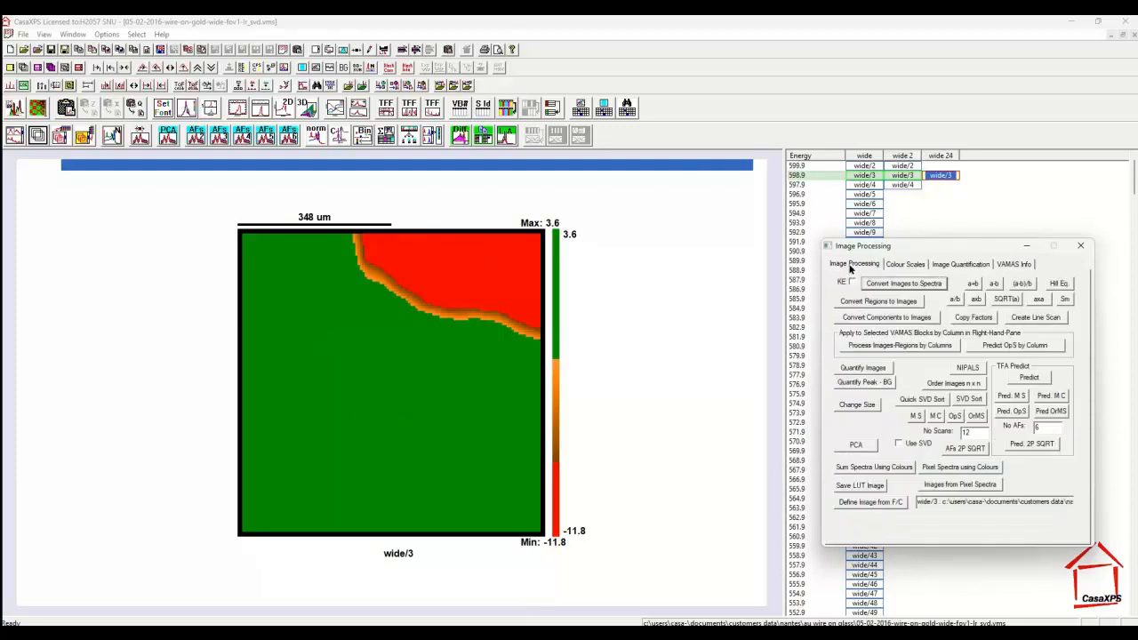
pyautogui.click(846, 503)
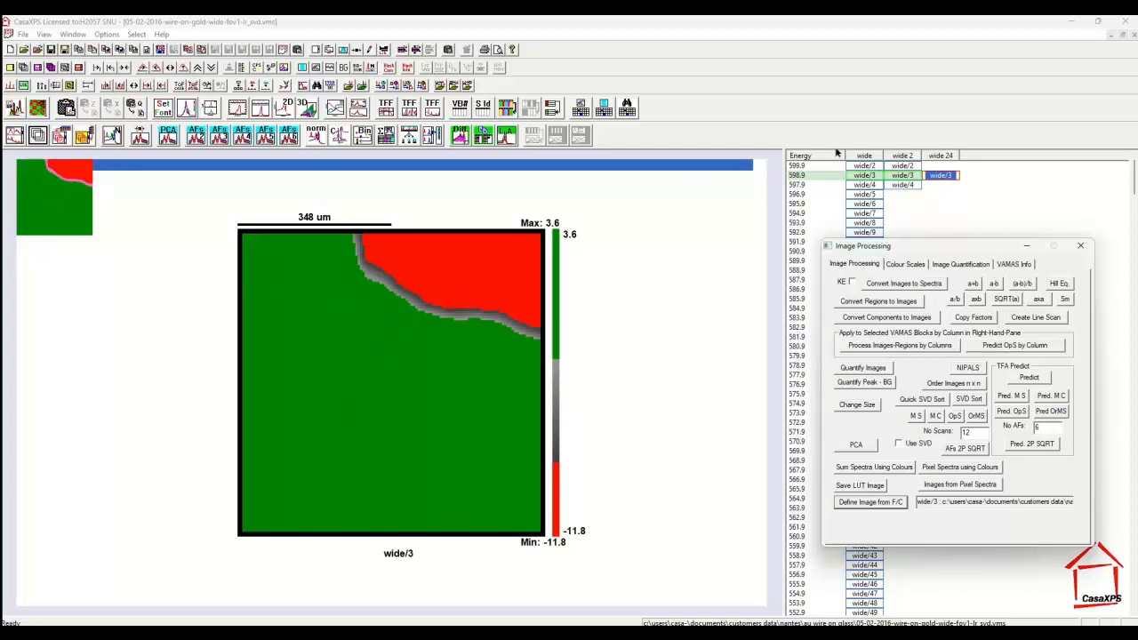
# - Display all images in the wide column and reset them to their unprocessed data
pyautogui.click(865, 158)
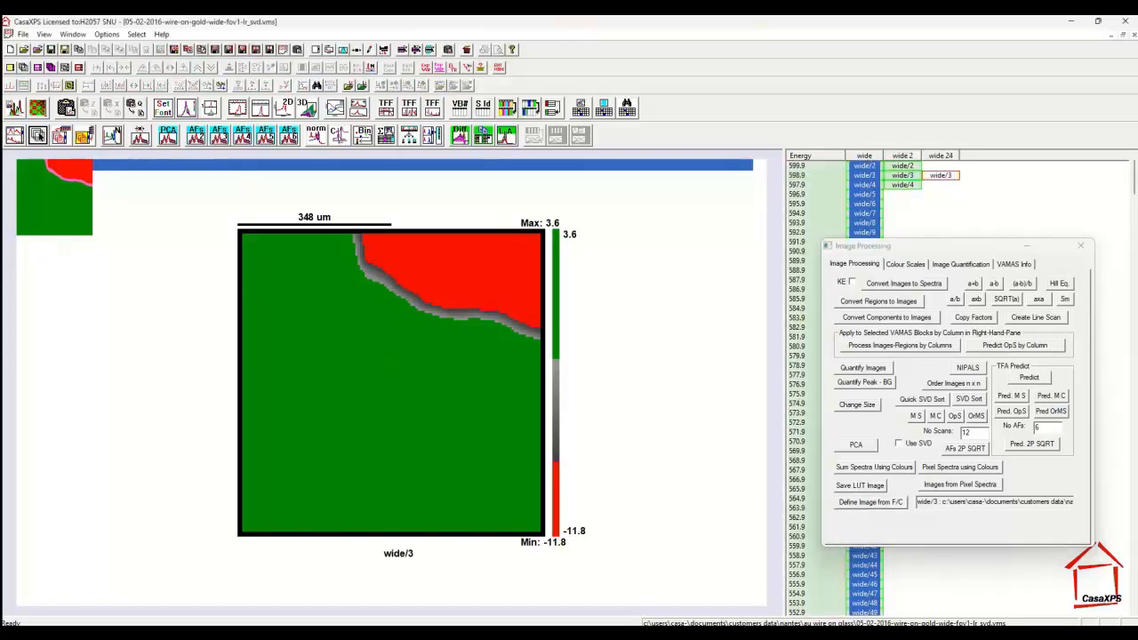
pyautogui.click(37, 135)
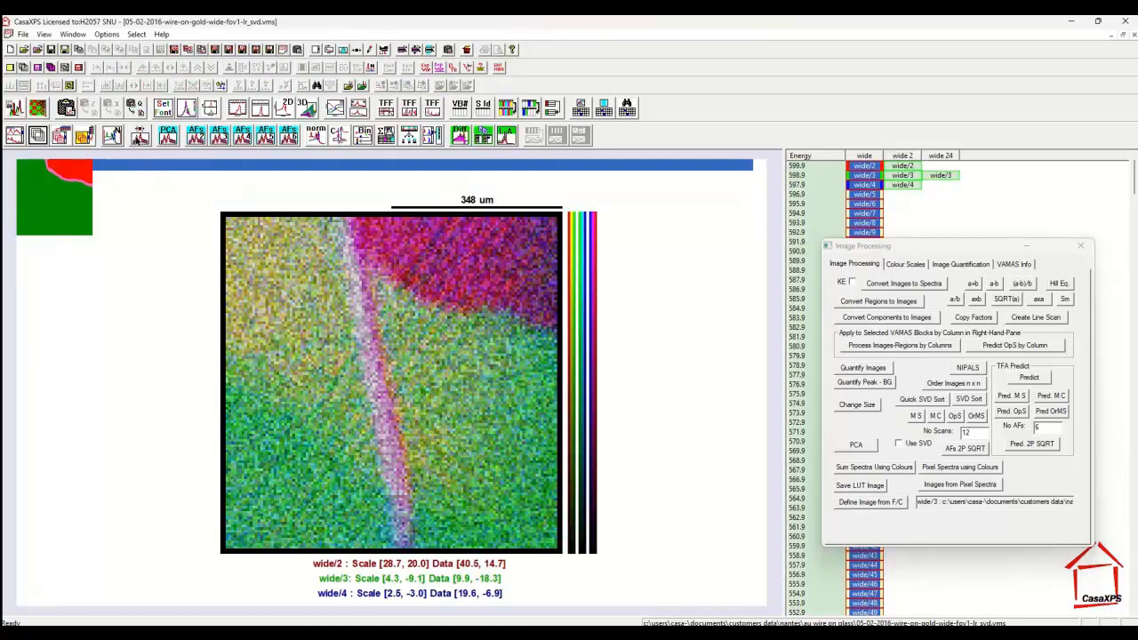
pyautogui.click(137, 136)
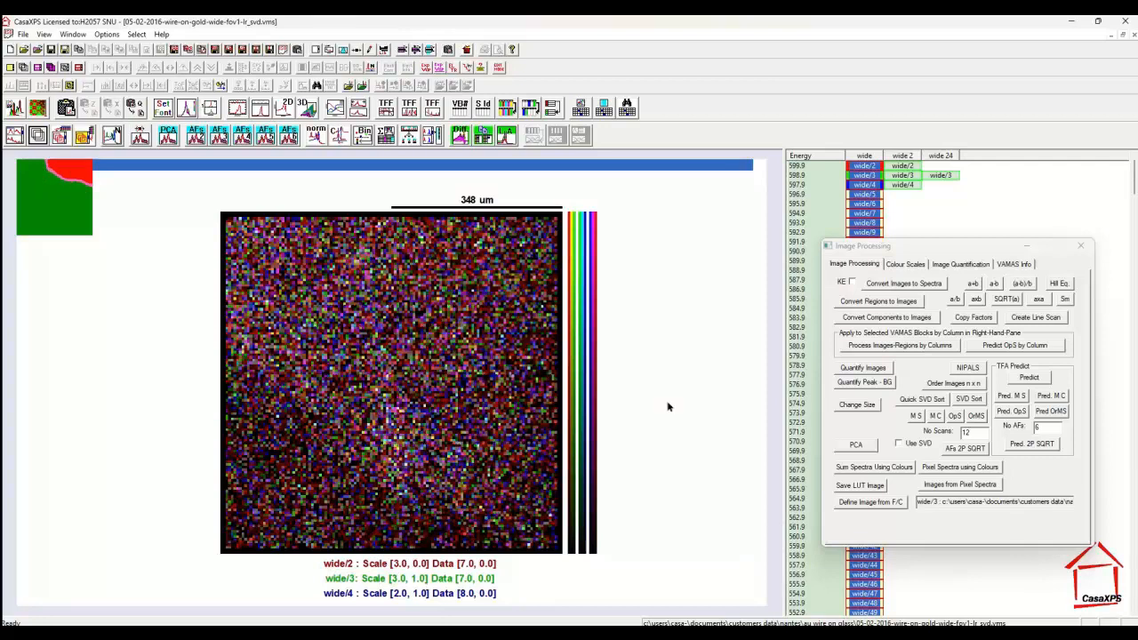
# - Sum the spectra of the wide images using the defined colour zones, and compare the summed spectra at LUT index 0.0 and 1.0
pyautogui.click(845, 470)
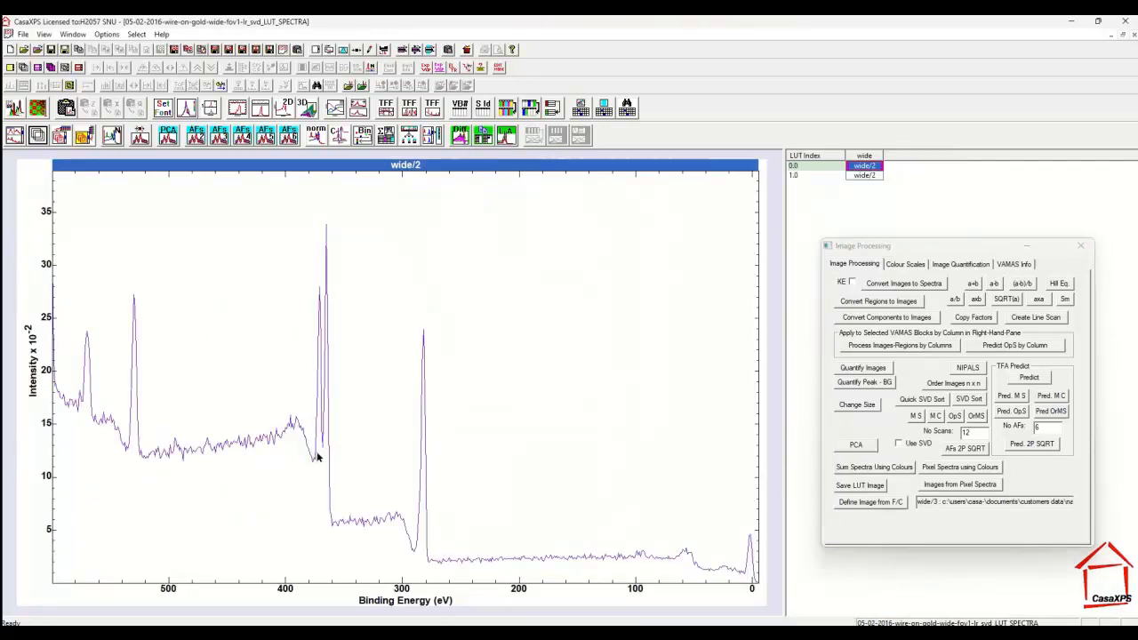
pyautogui.click(863, 176)
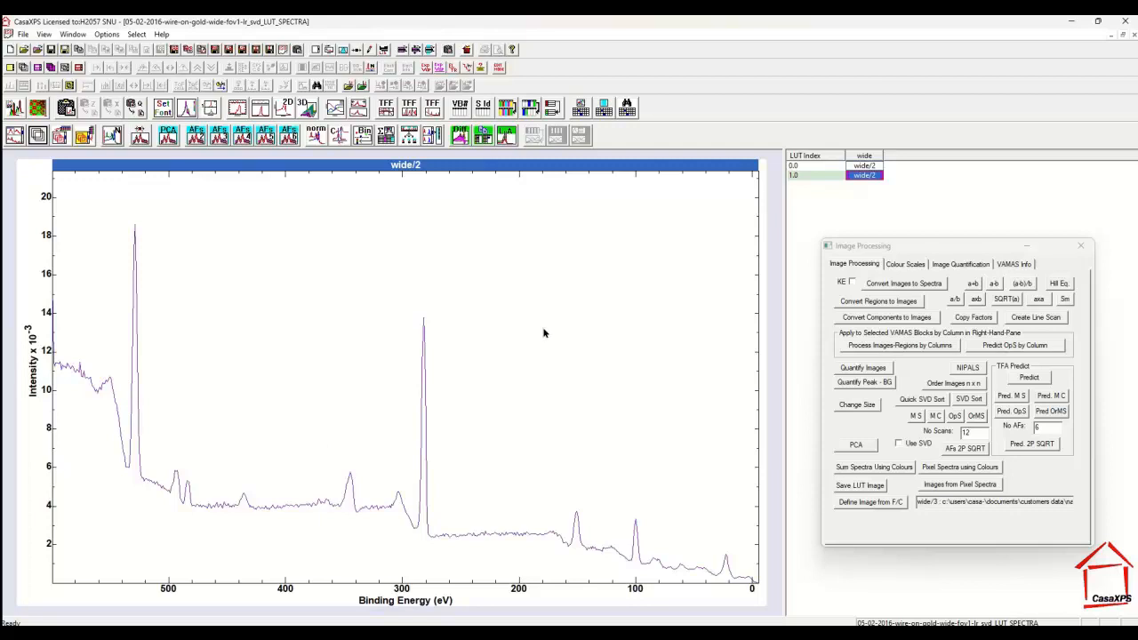
pyautogui.click(862, 166)
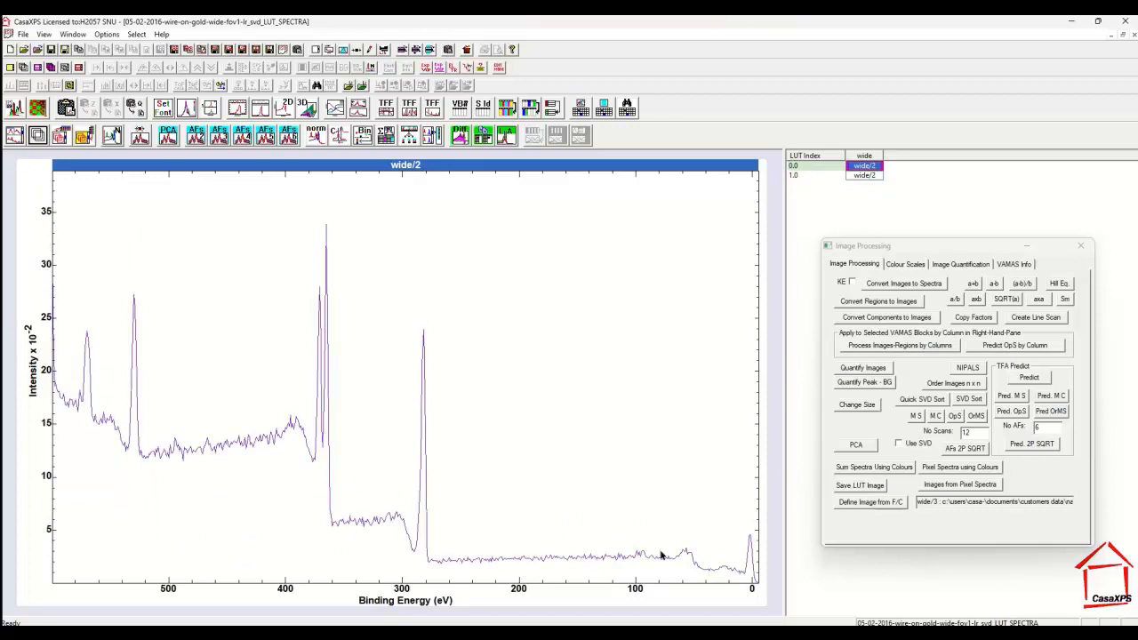